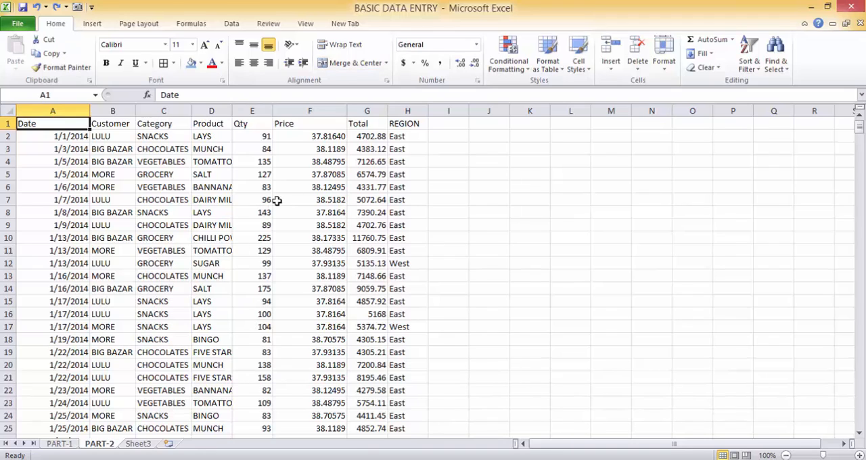
{"action": "left_click", "coordinate": [150, 148]}
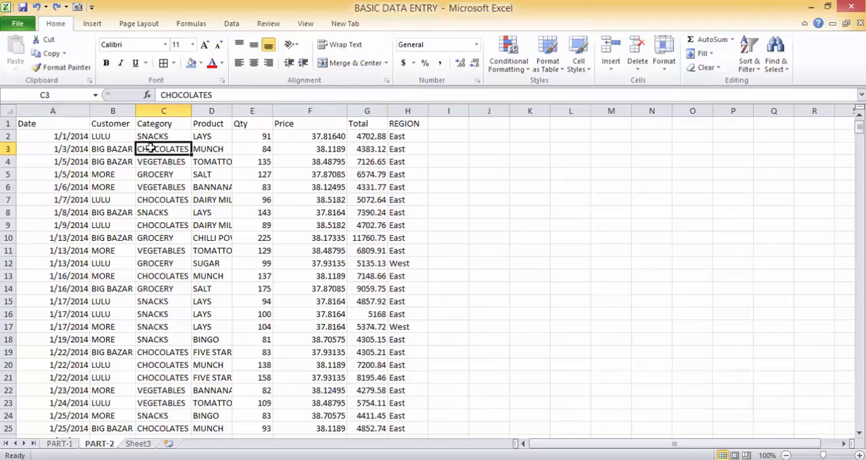
{"action": "key", "text": "Up"}
{"action": "key", "text": "Left"}
{"action": "key", "text": "Left"}
{"action": "key", "text": "Up"}
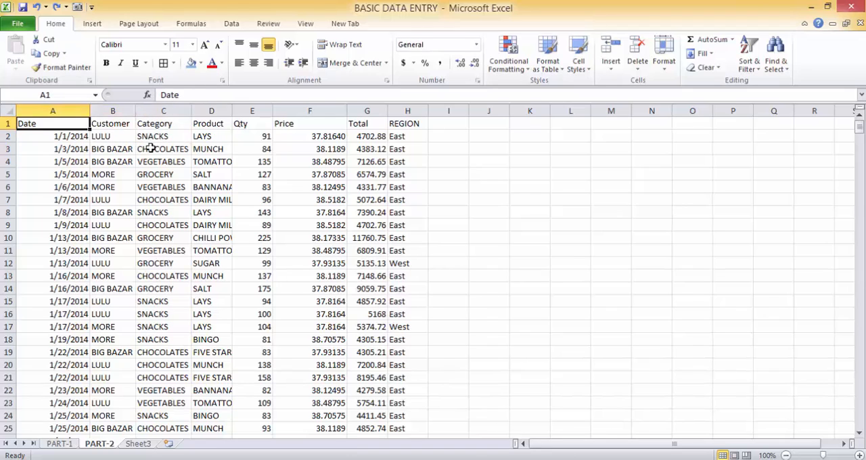
{"action": "key", "text": "Right"}
{"action": "key", "text": "Right"}
{"action": "key", "text": "Right"}
{"action": "key", "text": "Right"}
{"action": "key", "text": "Right"}
{"action": "key", "text": "Right"}
{"action": "key", "text": "Right"}
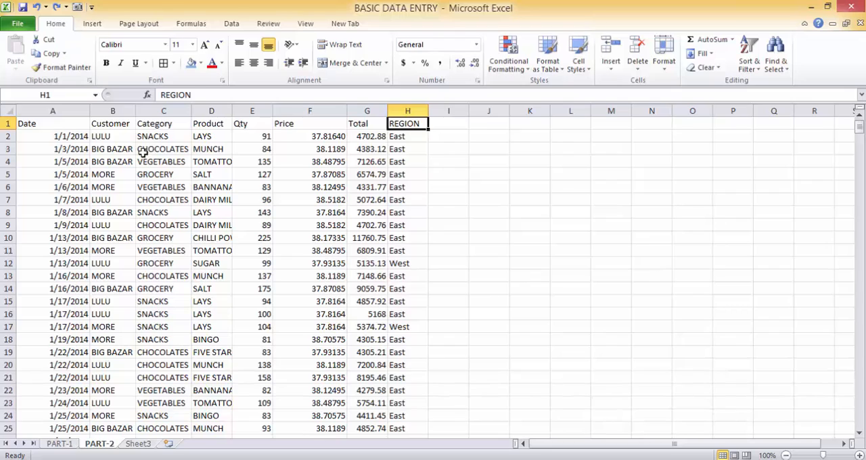
Step: Try center, left and right text alignment on the header cells A1:H1
{"action": "left_click", "coordinate": [51, 124]}
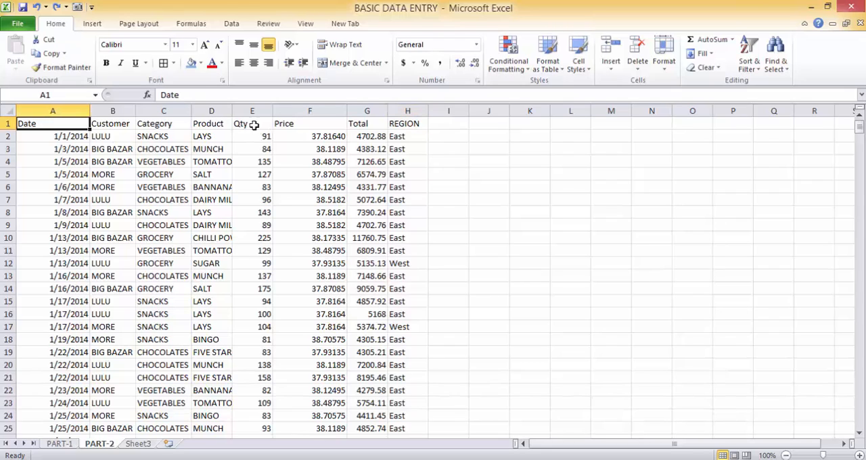
{"action": "left_click_drag", "start_coordinate": [413, 124], "coordinate": [25, 125]}
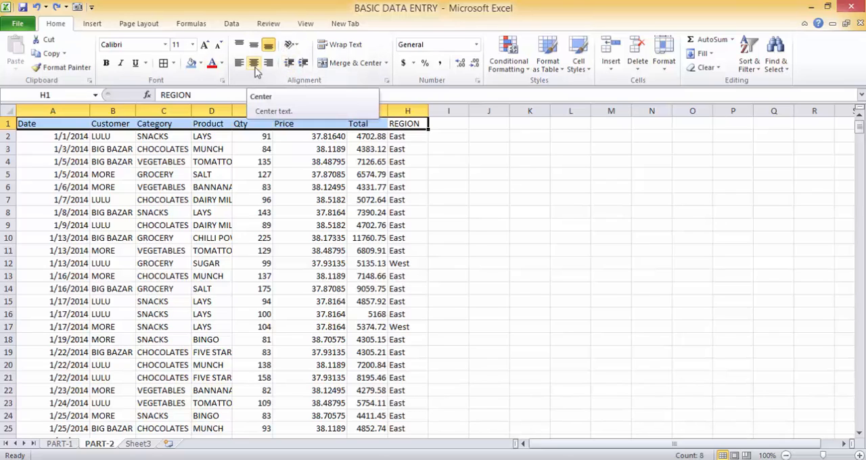
{"action": "left_click", "coordinate": [255, 65]}
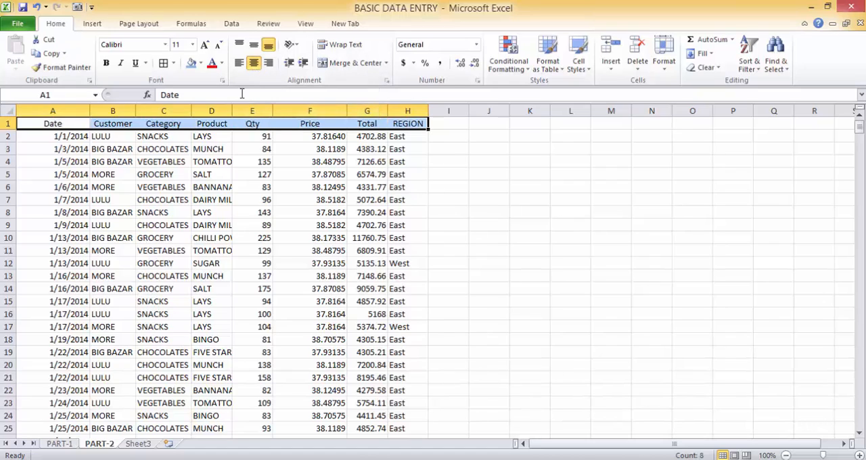
{"action": "left_click", "coordinate": [240, 65]}
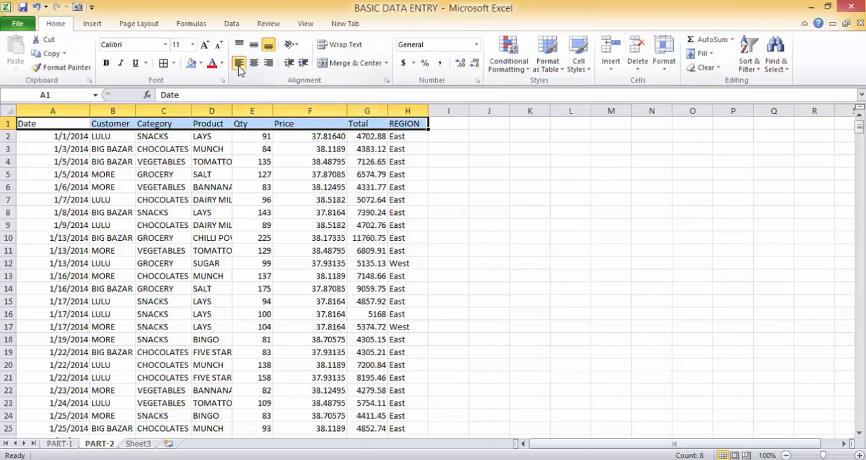
{"action": "left_click", "coordinate": [270, 65]}
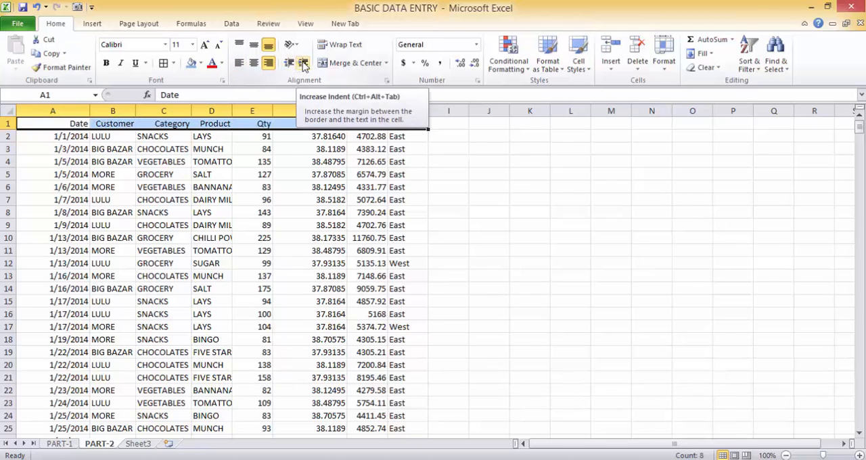
Step: Increase the indent of the header cells several times, and decrease it back to no indent
{"action": "left_click", "coordinate": [303, 65]}
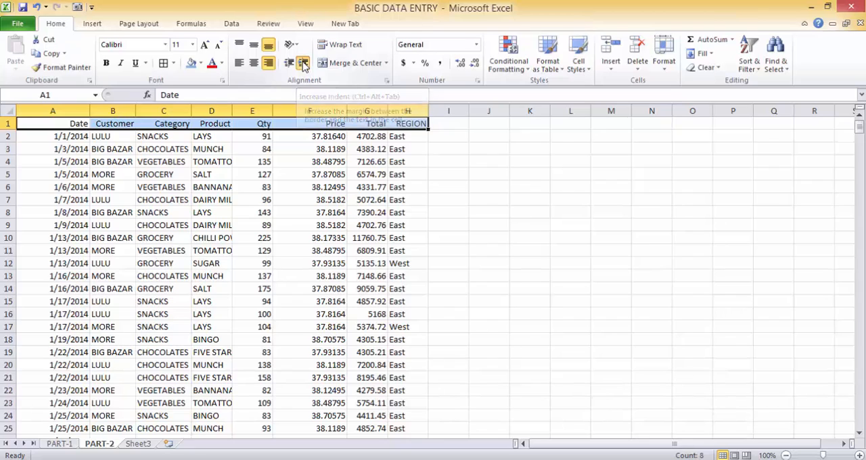
{"action": "left_click", "coordinate": [303, 64]}
{"action": "left_click", "coordinate": [303, 64]}
{"action": "left_click", "coordinate": [302, 64]}
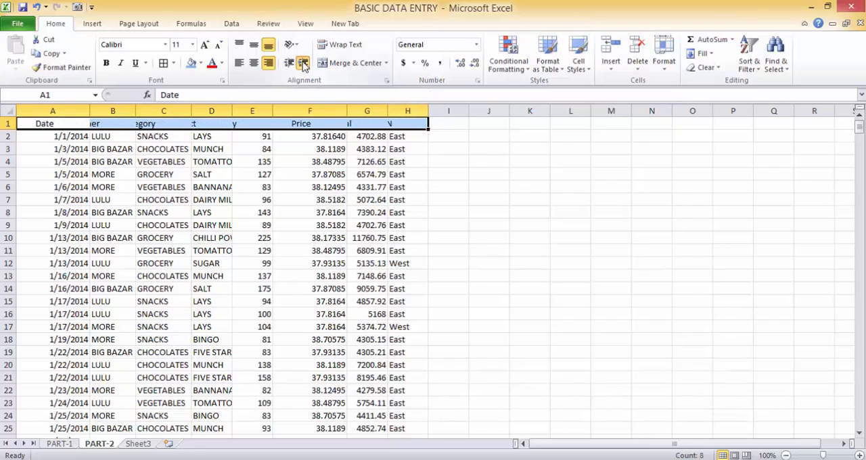
{"action": "left_click", "coordinate": [303, 65]}
{"action": "left_click", "coordinate": [302, 65]}
{"action": "left_click", "coordinate": [291, 64]}
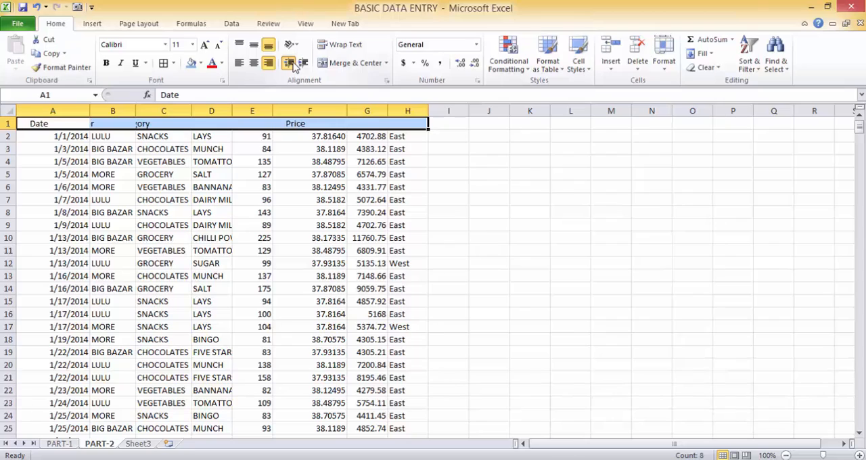
{"action": "left_click", "coordinate": [291, 64]}
{"action": "left_click", "coordinate": [291, 64]}
{"action": "left_click", "coordinate": [291, 63]}
{"action": "left_click", "coordinate": [291, 63]}
{"action": "left_click", "coordinate": [291, 64]}
{"action": "left_click", "coordinate": [291, 63]}
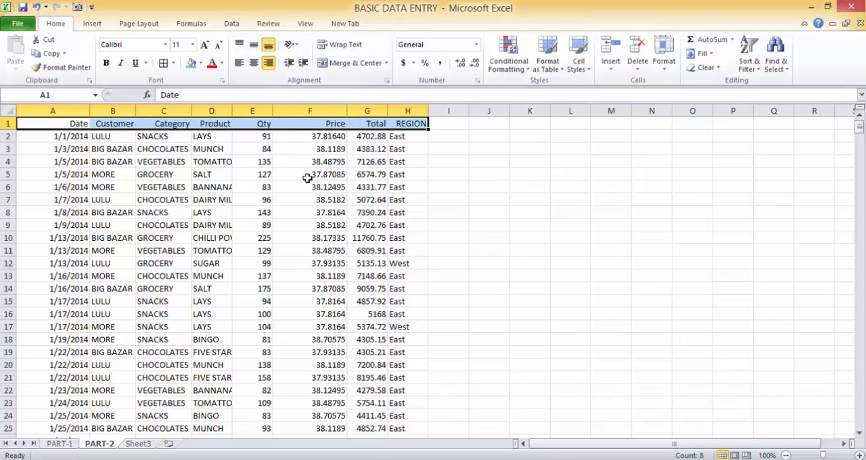
Step: Center the header labels horizontally in A1:H1
{"action": "left_click_drag", "start_coordinate": [347, 110], "coordinate": [350, 110]}
{"action": "left_click", "coordinate": [254, 63]}
{"action": "left_click", "coordinate": [264, 170]}
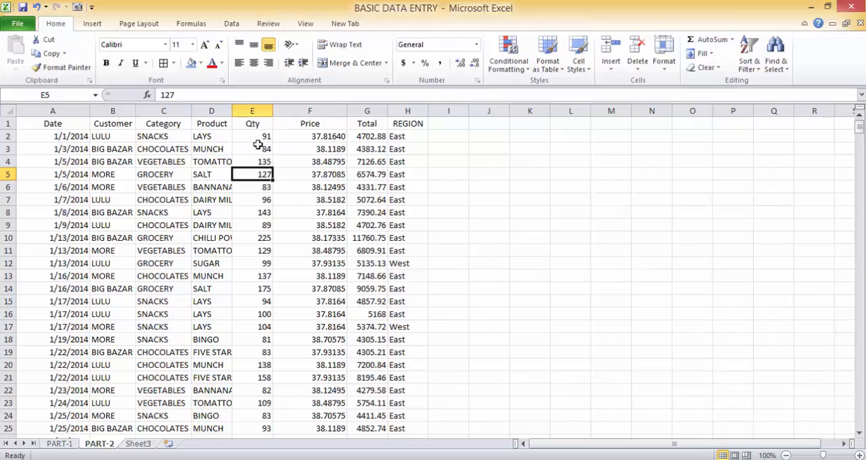
Step: Insert a blank sheet row above the header row, and undo the insertion
{"action": "left_click", "coordinate": [73, 125]}
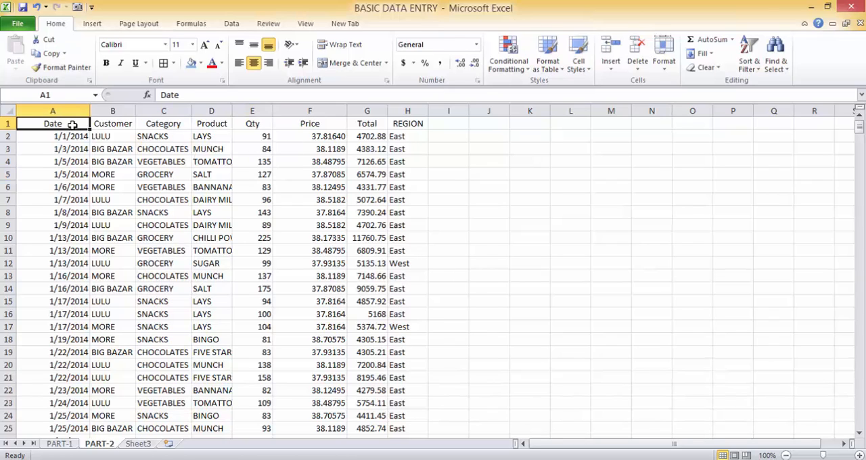
{"action": "left_click", "coordinate": [5, 123]}
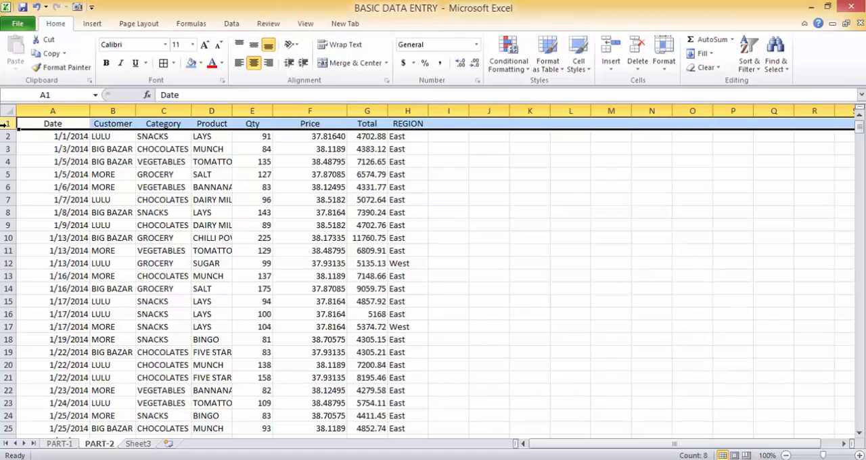
{"action": "left_click", "coordinate": [617, 74]}
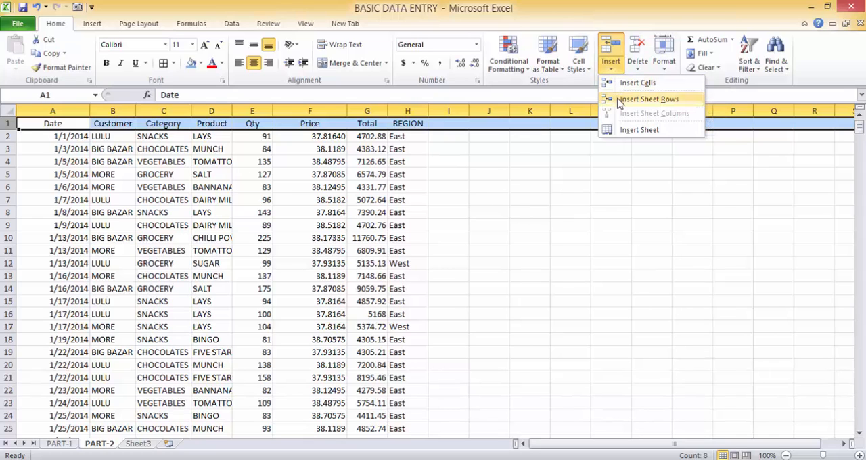
{"action": "left_click", "coordinate": [647, 100]}
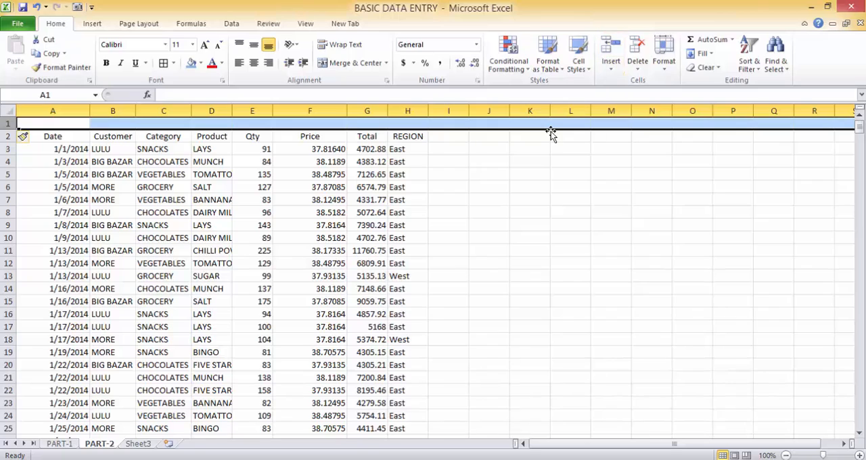
{"action": "left_click", "coordinate": [516, 160]}
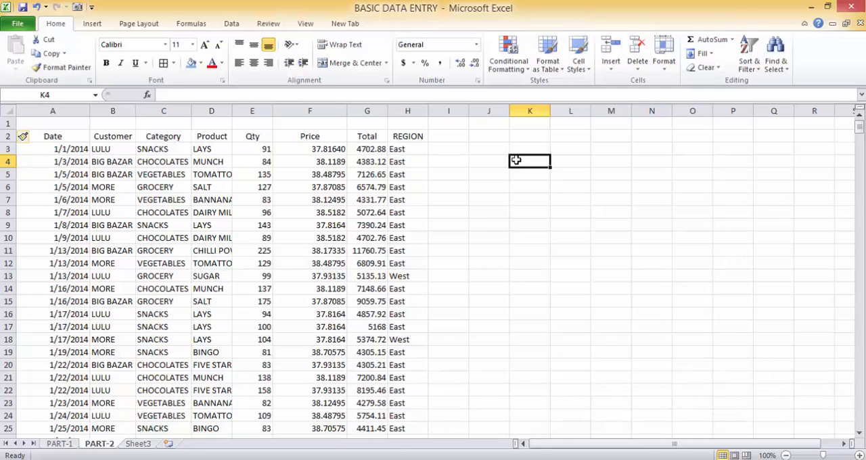
{"action": "key", "text": "ctrl+z"}
{"action": "left_click", "coordinate": [514, 161]}
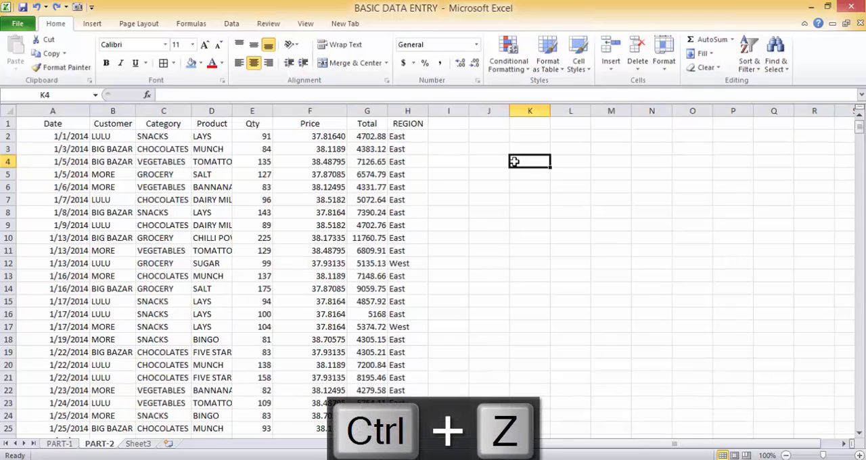
Step: Insert a new blank row above the header row
{"action": "left_click", "coordinate": [4, 122]}
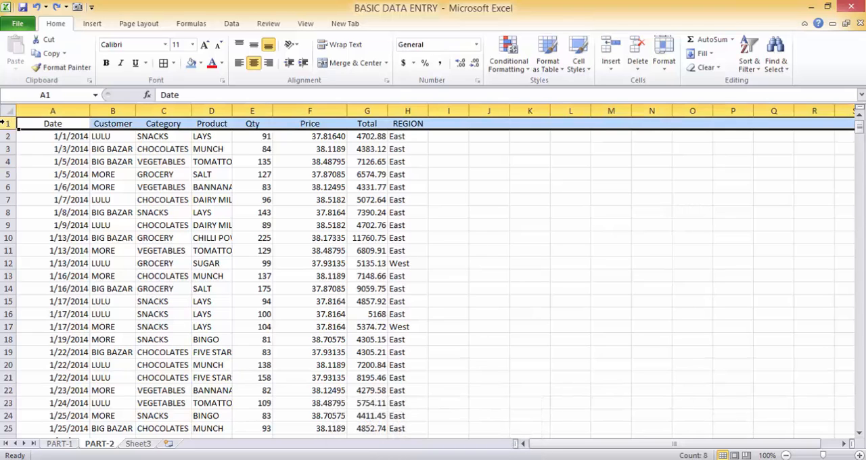
{"action": "key", "text": "ctrl+plus"}
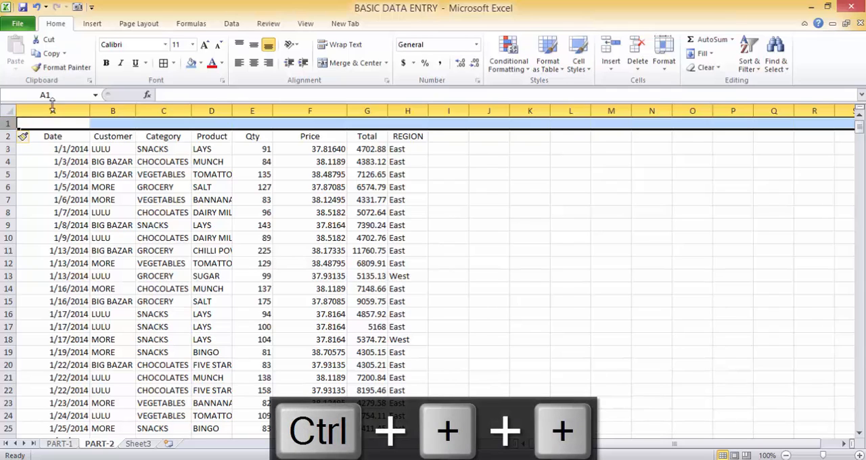
Step: Enter the title SALES DETAILS OF THE SUPERMARKET in cell A1
{"action": "left_click", "coordinate": [53, 126]}
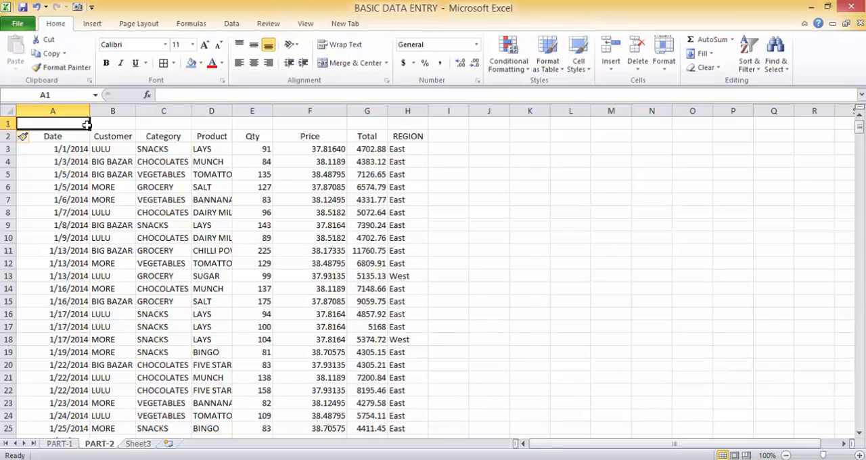
{"action": "type", "text": "S"}
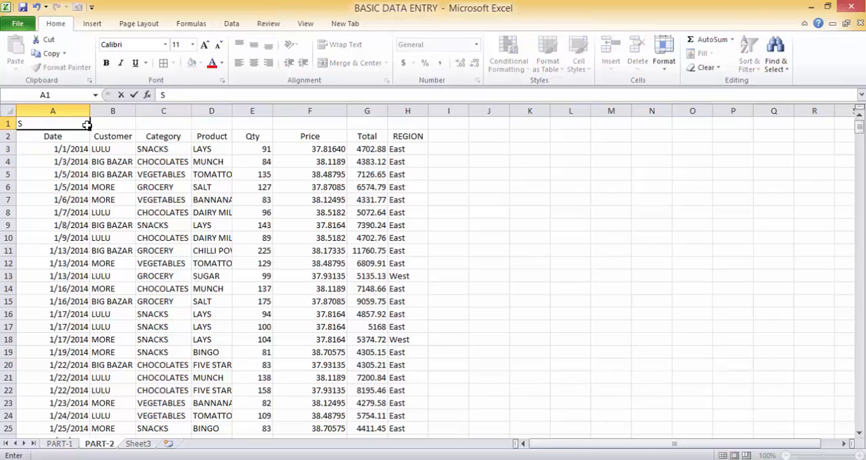
{"action": "type", "text": "ALED"}
{"action": "key", "text": "BackSpace"}
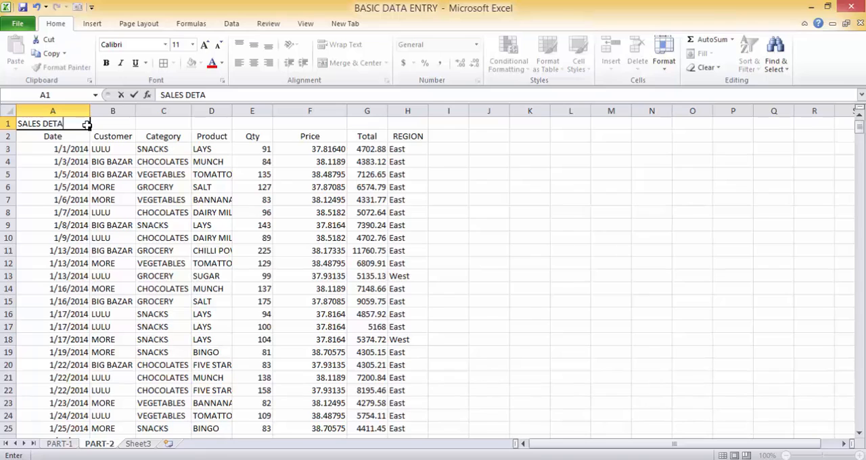
{"action": "type", "text": "S DETAILS OF THE"}
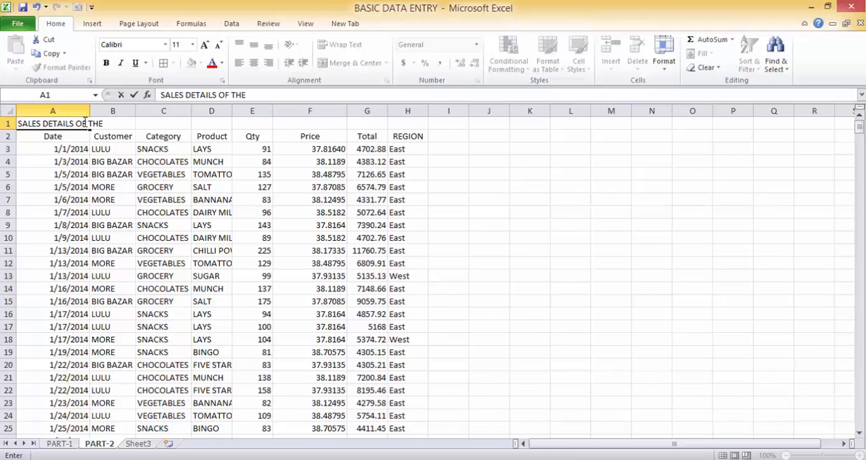
{"action": "type", "text": " SUPERMARKET"}
{"action": "key", "text": "Return"}
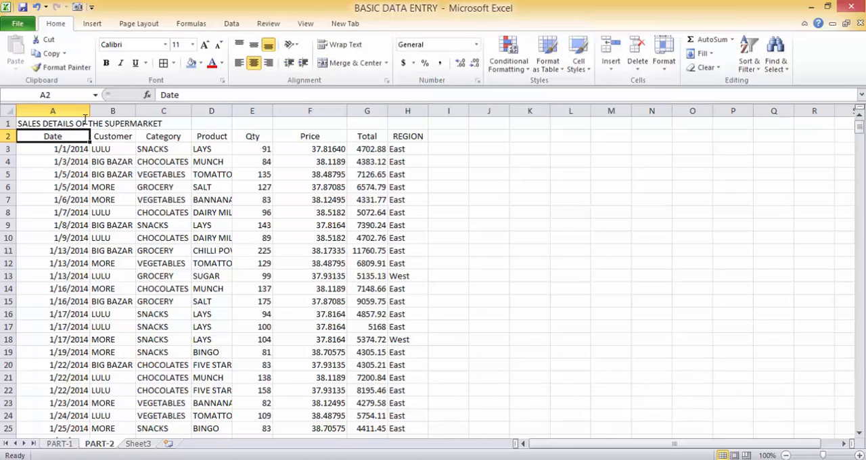
Step: Merge and center the title across A1:H1, spanning all the table's columns
{"action": "key", "text": "Up"}
{"action": "key", "text": "shift+Right"}
{"action": "key", "text": "shift+Right"}
{"action": "key", "text": "shift+Right"}
{"action": "key", "text": "shift+Right"}
{"action": "key", "text": "shift+Right"}
{"action": "key", "text": "shift+Right"}
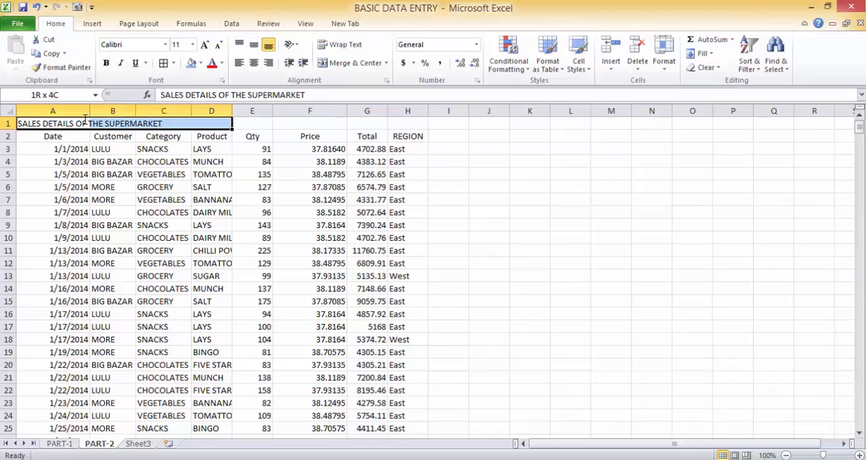
{"action": "key", "text": "shift+Right"}
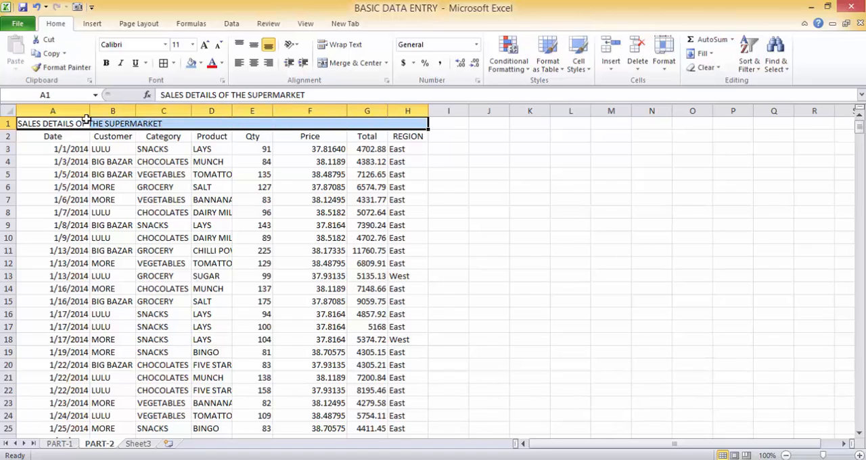
{"action": "left_click", "coordinate": [369, 72]}
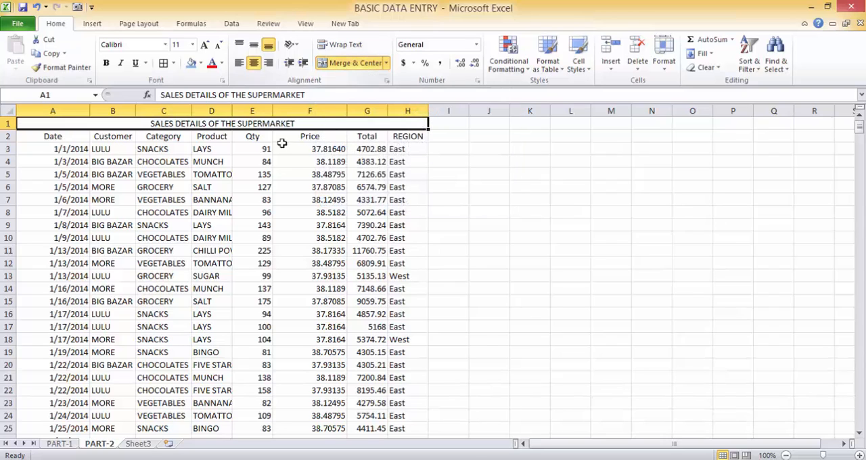
Step: Apply All Borders to the whole table, from the title row down to the last data row
{"action": "left_click_drag", "start_coordinate": [262, 157], "coordinate": [256, 126]}
{"action": "left_click", "coordinate": [255, 123]}
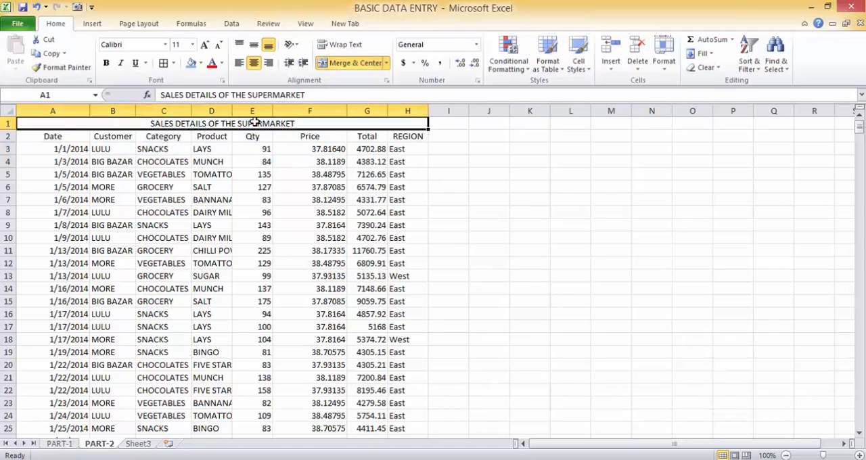
{"action": "key", "text": "ctrl+shift+Down"}
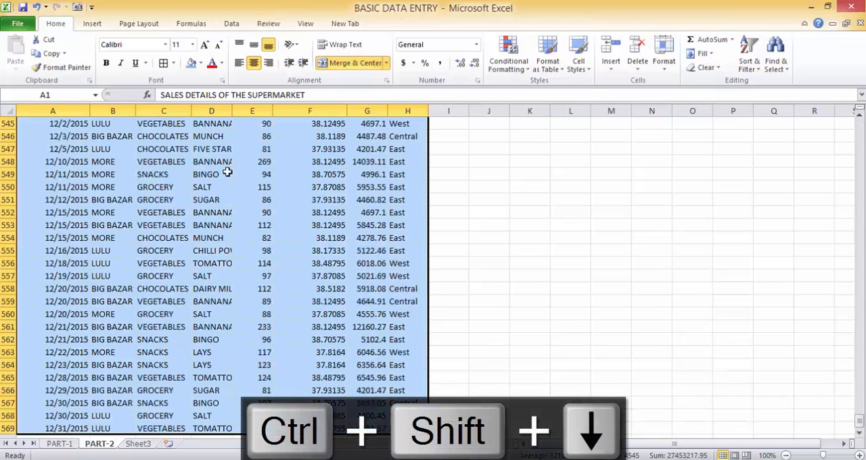
{"action": "left_click", "coordinate": [164, 63]}
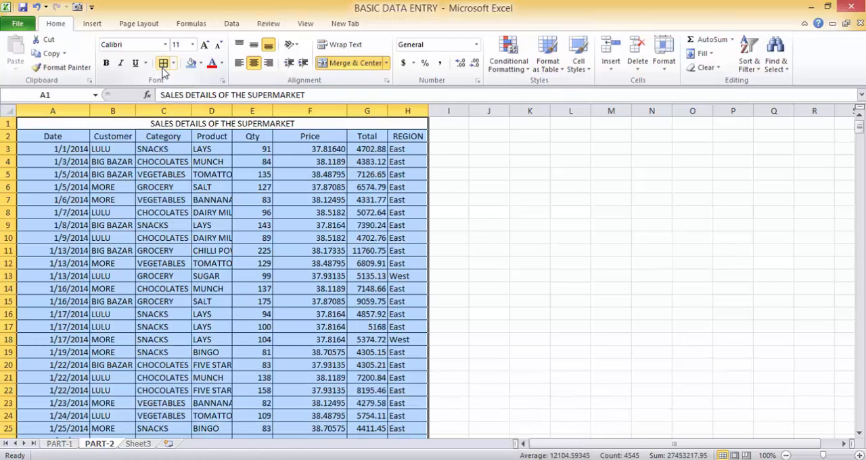
{"action": "left_click", "coordinate": [195, 184]}
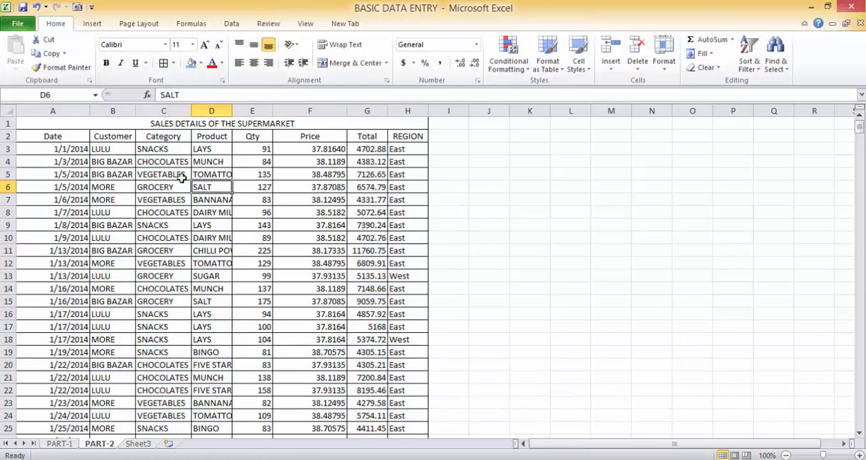
{"action": "left_click", "coordinate": [163, 125]}
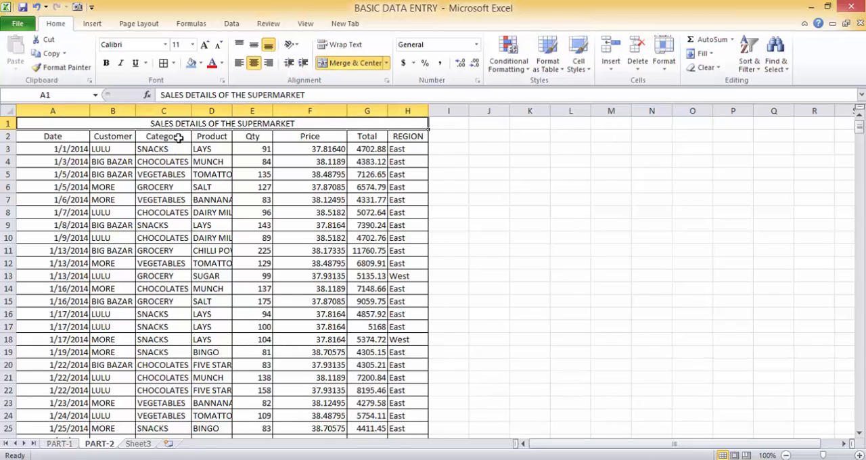
{"action": "left_click", "coordinate": [178, 138]}
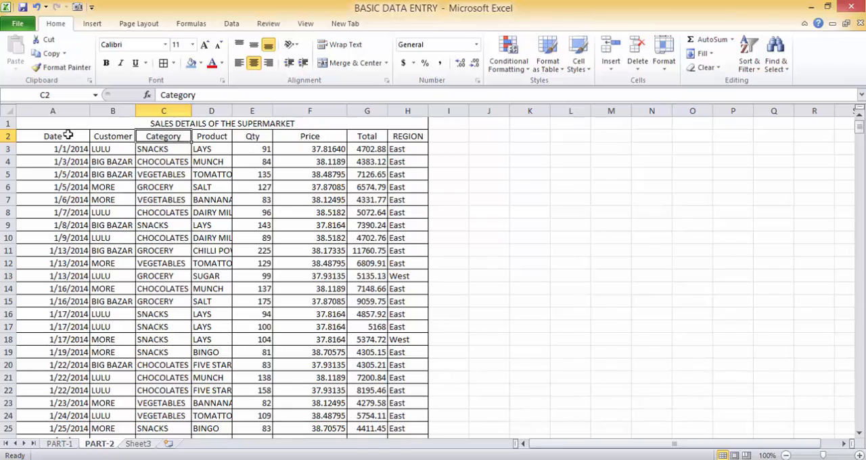
Step: Angle the text of header row A2:H2 counterclockwise and fill those header cells with a light blue theme color
{"action": "left_click_drag", "start_coordinate": [68, 135], "coordinate": [396, 135]}
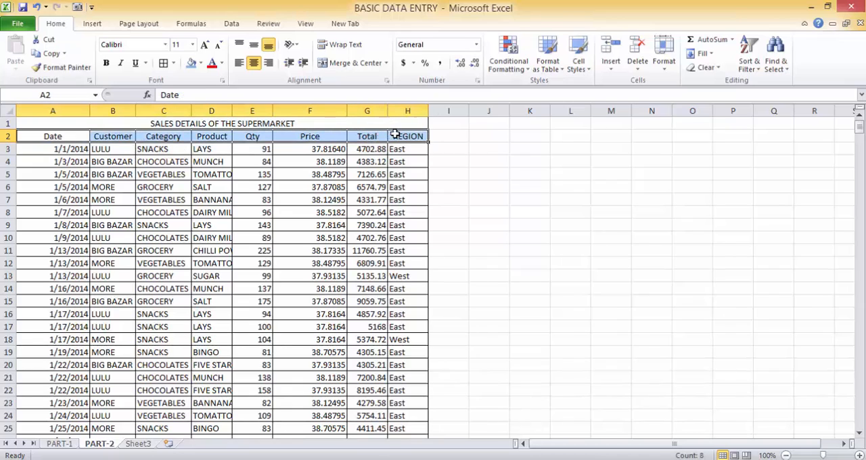
{"action": "left_click", "coordinate": [293, 45]}
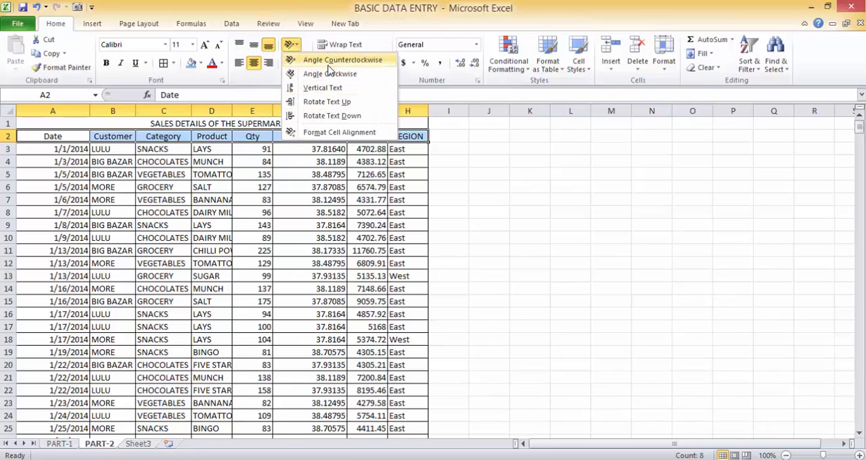
{"action": "left_click", "coordinate": [329, 65]}
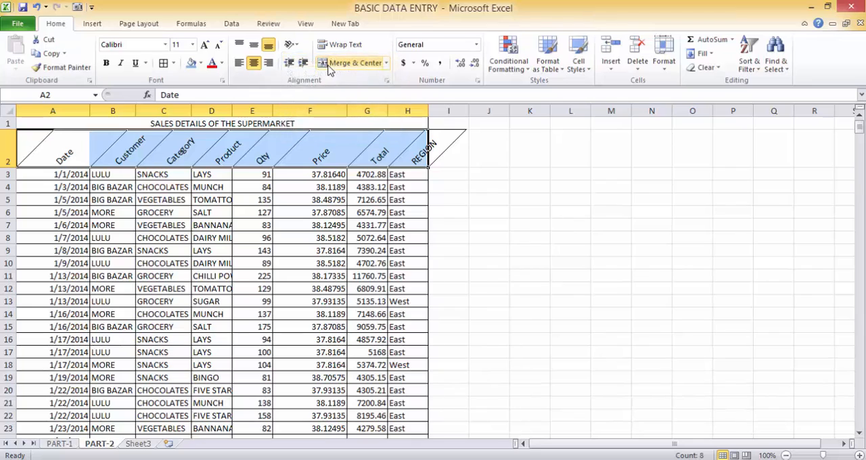
{"action": "left_click", "coordinate": [201, 63]}
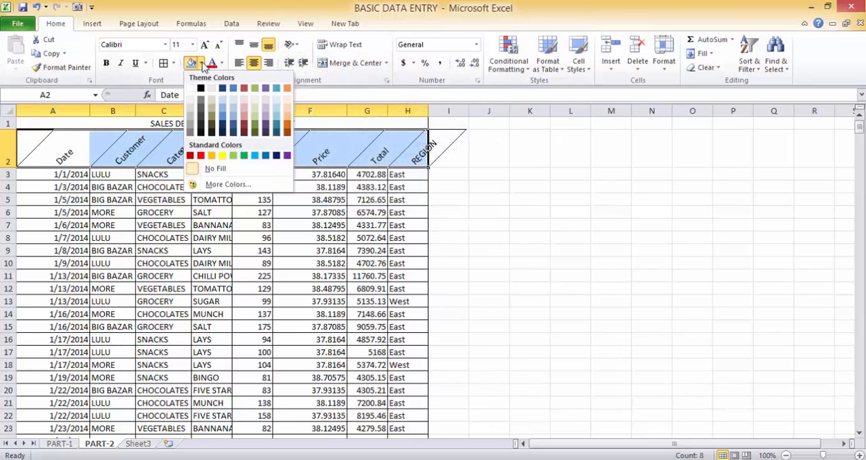
{"action": "left_click", "coordinate": [223, 115]}
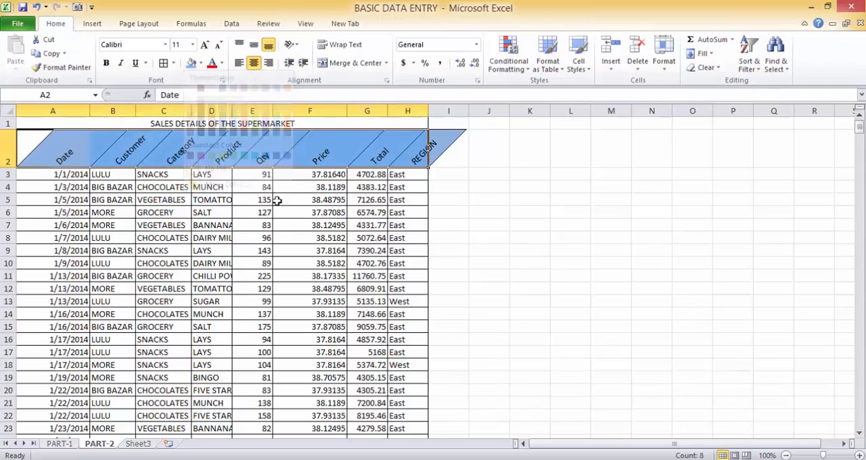
{"action": "left_click", "coordinate": [354, 211]}
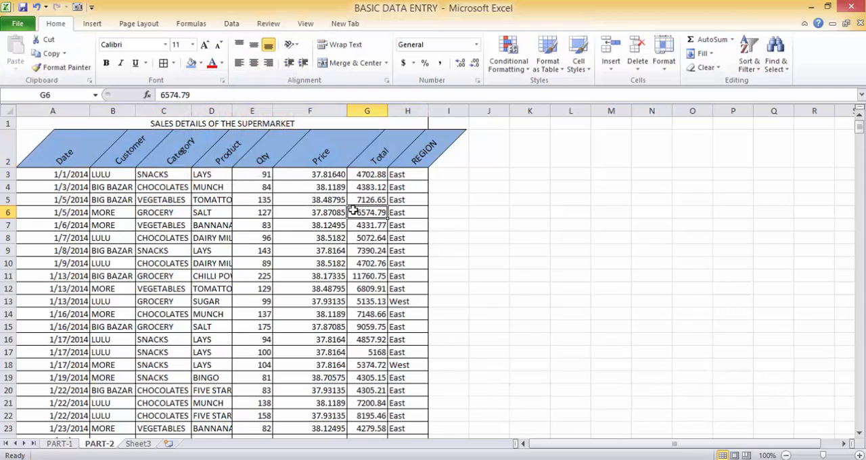
{"action": "left_click", "coordinate": [213, 188]}
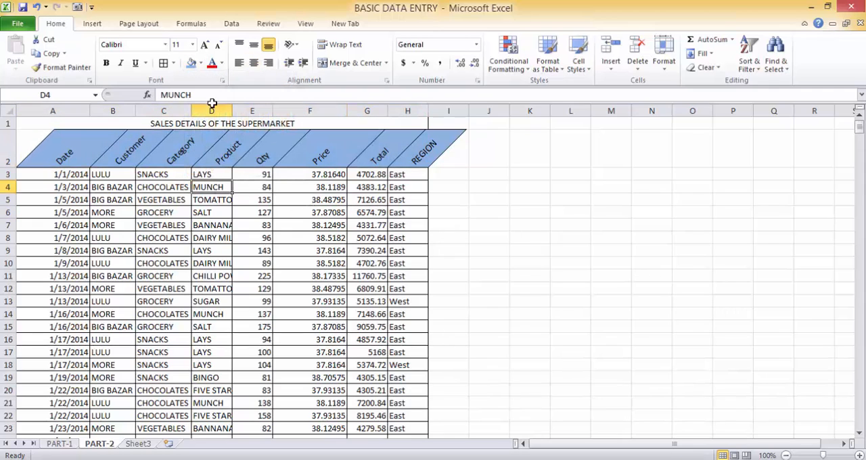
{"action": "left_click", "coordinate": [297, 46]}
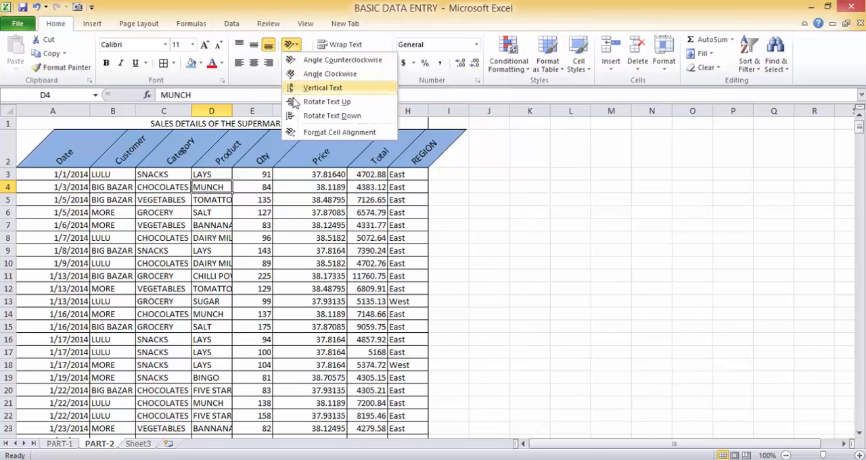
{"action": "left_click", "coordinate": [326, 222]}
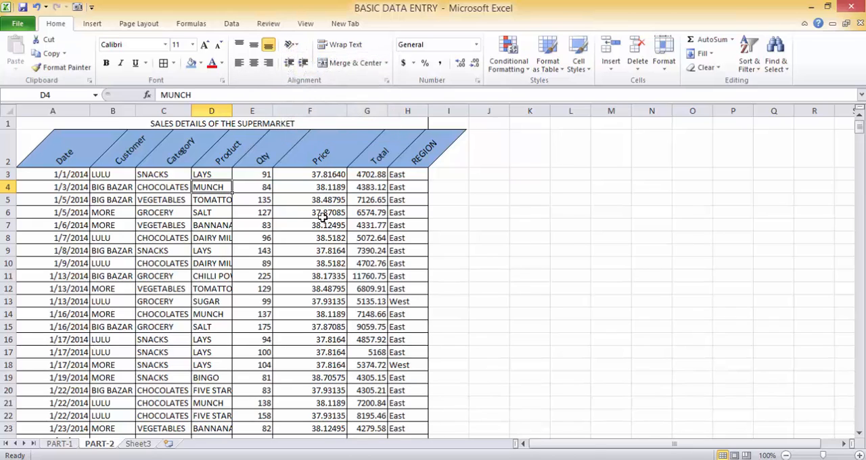
{"action": "left_click", "coordinate": [419, 198]}
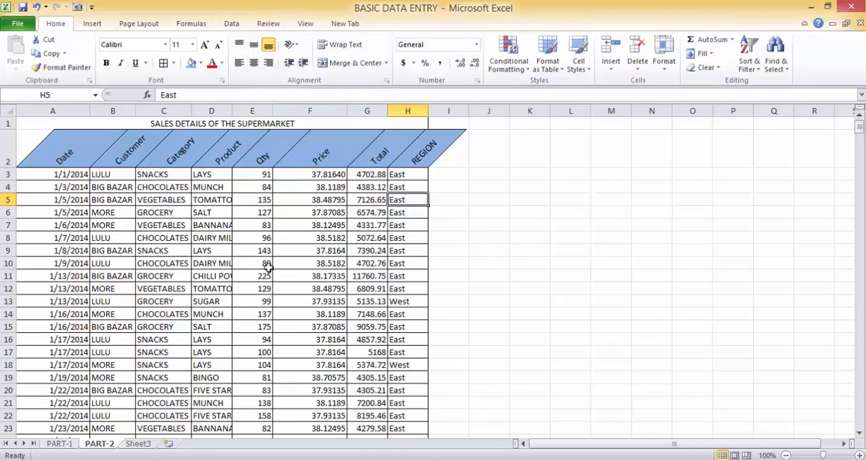
Step: Insert a line break between DAIRY and MILK inside cell D8
{"action": "left_click", "coordinate": [225, 240]}
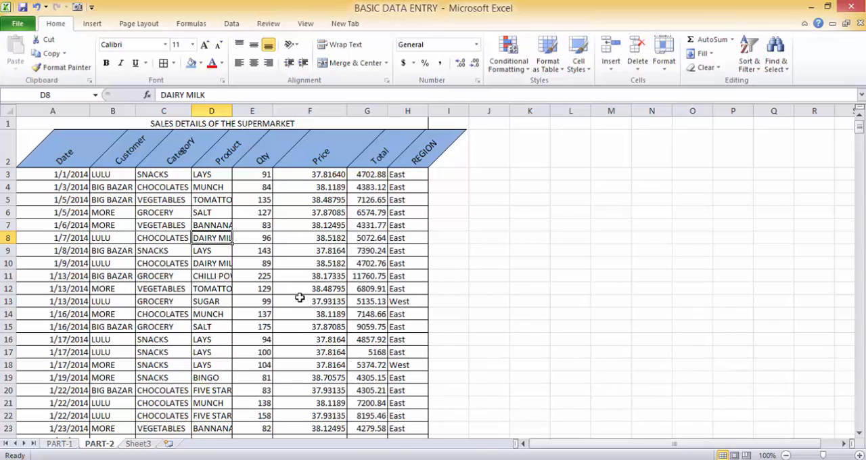
{"action": "key", "text": "F2"}
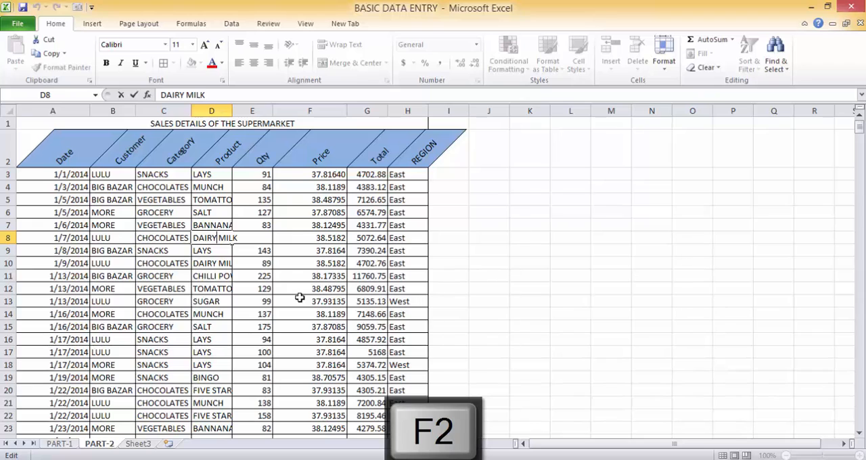
{"action": "key", "text": "alt"}
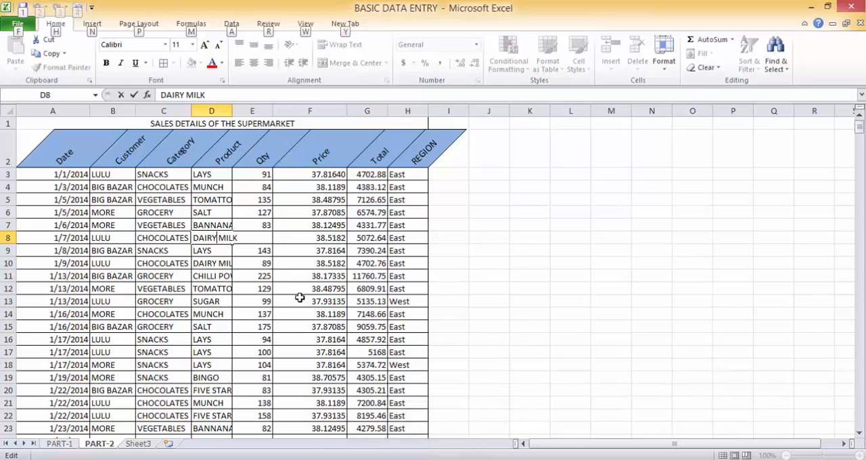
{"action": "key", "text": "alt+Return"}
{"action": "key", "text": "Return"}
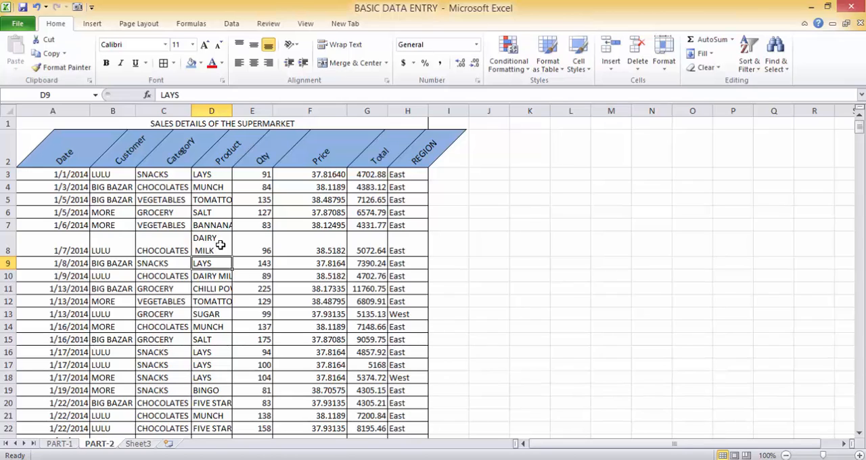
Step: Turn on Wrap Text for the DAIRY MILK entry in cell D10
{"action": "left_click", "coordinate": [220, 278]}
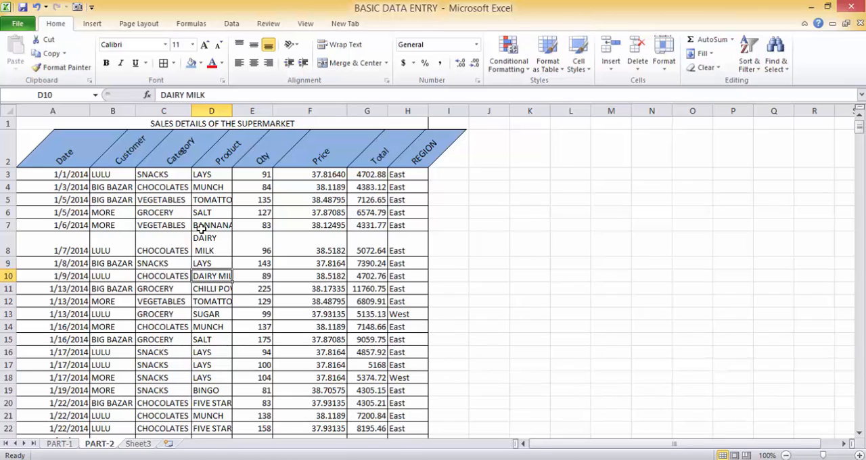
{"action": "left_click", "coordinate": [351, 49]}
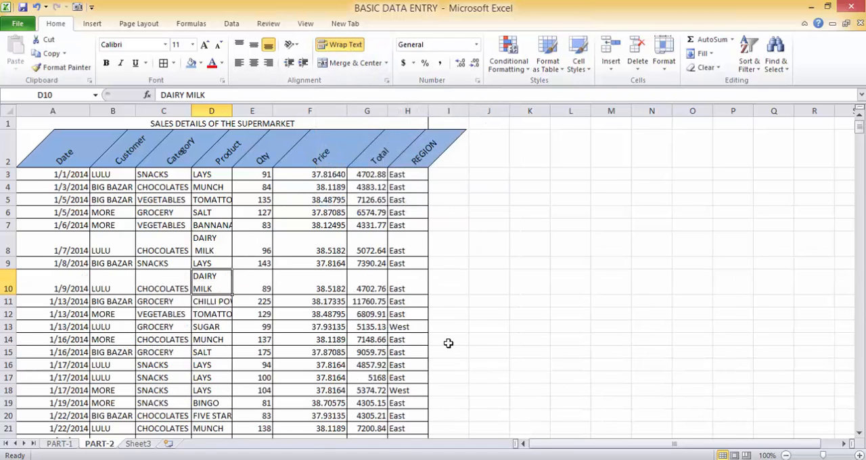
{"action": "left_click", "coordinate": [457, 280]}
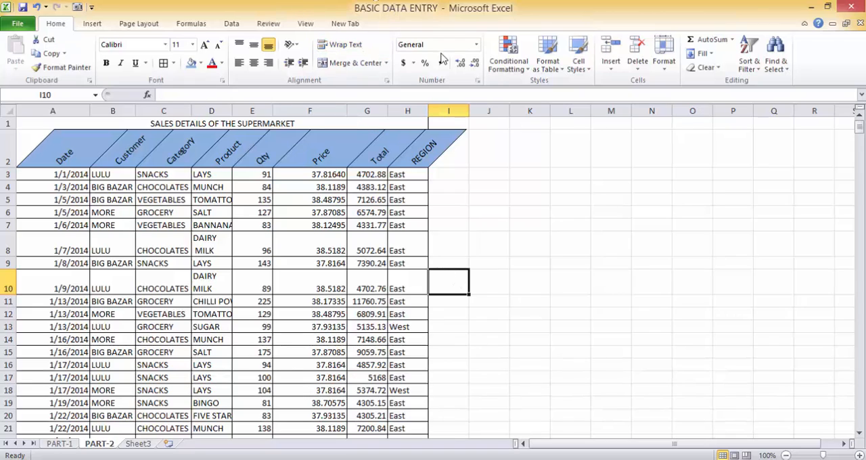
{"action": "left_click", "coordinate": [478, 44]}
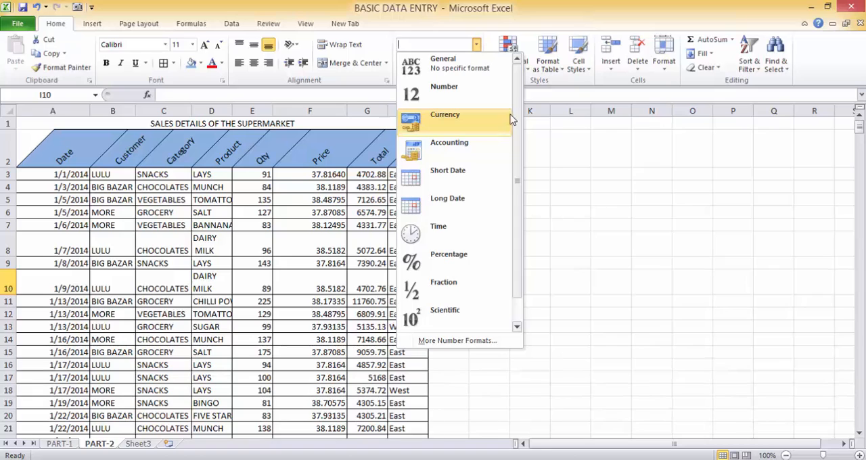
{"action": "left_click", "coordinate": [561, 159]}
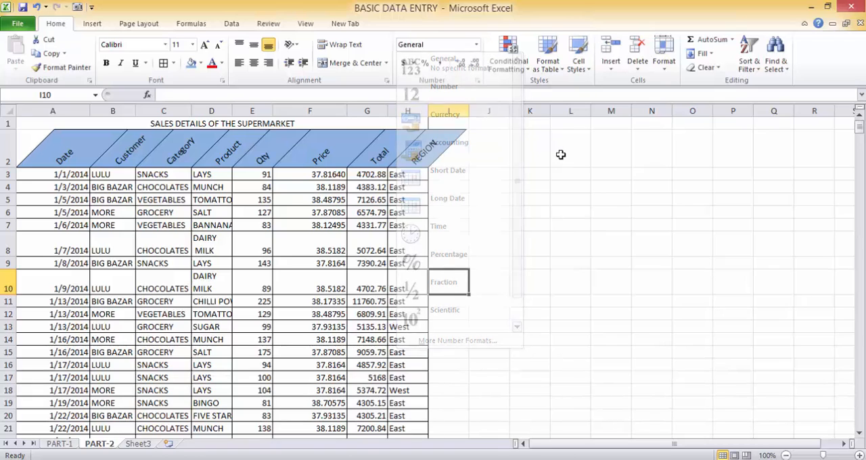
Step: Format the Date column as Long Date and autofit its column width
{"action": "left_click", "coordinate": [74, 111]}
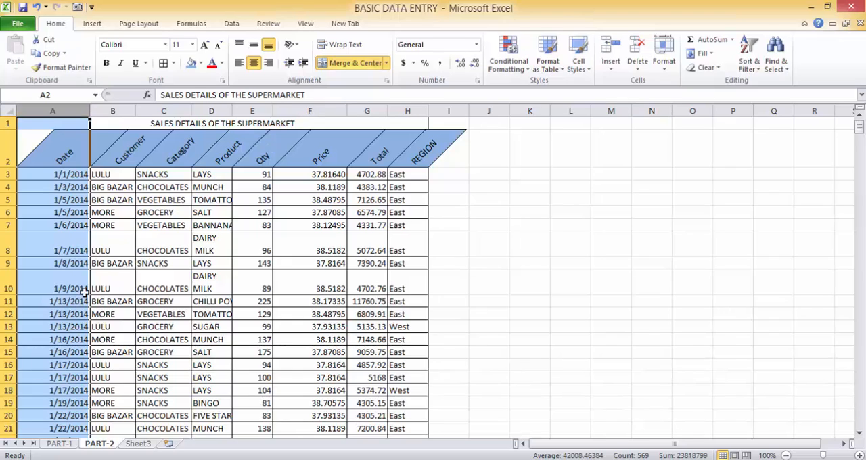
{"action": "left_click", "coordinate": [476, 49]}
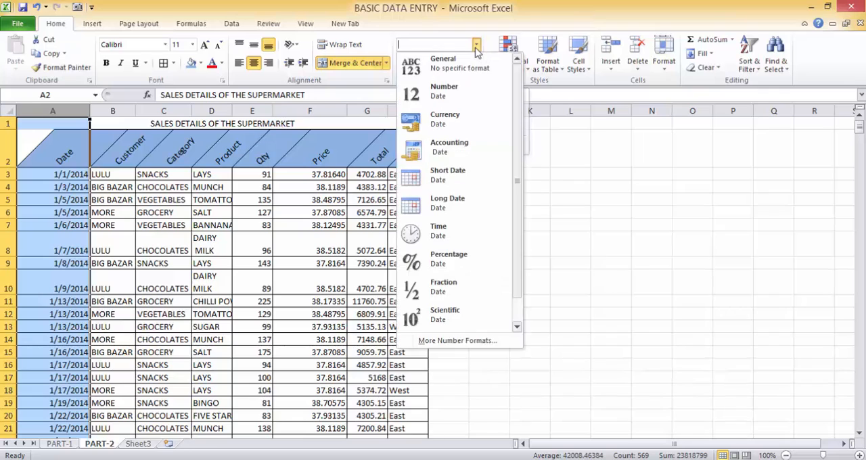
{"action": "left_click", "coordinate": [434, 205]}
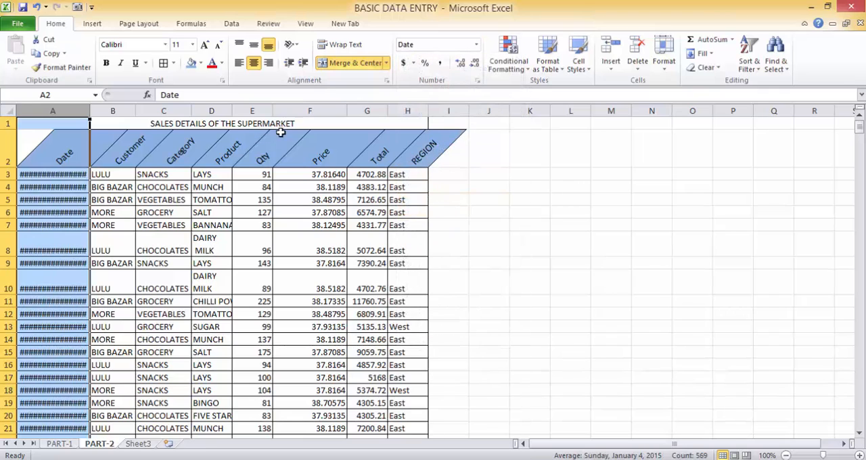
{"action": "double_click", "coordinate": [89, 114]}
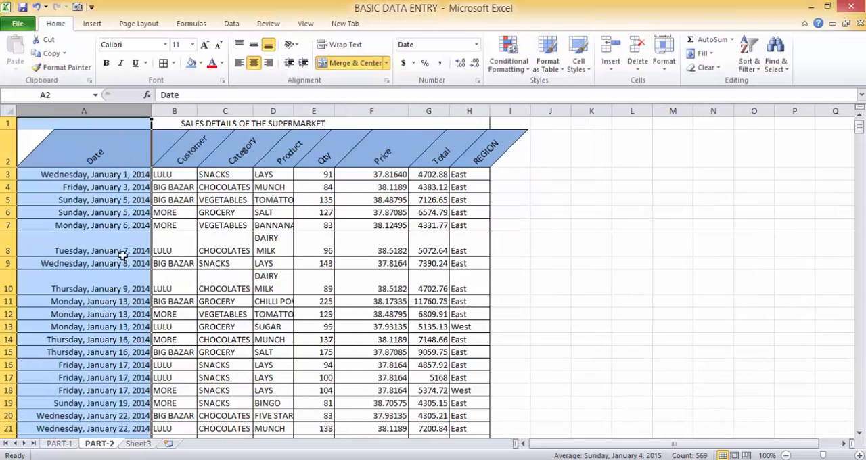
Step: Change the Date column's number format to Short Date
{"action": "left_click", "coordinate": [477, 44]}
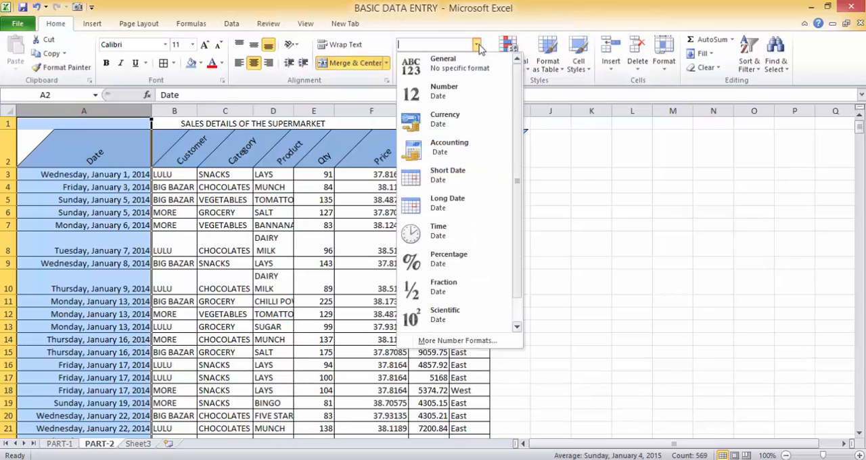
{"action": "left_click", "coordinate": [447, 174]}
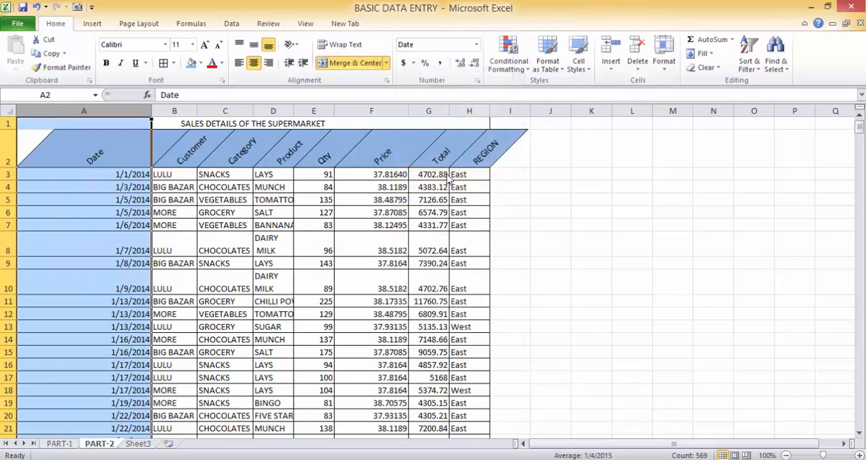
{"action": "left_click", "coordinate": [477, 45]}
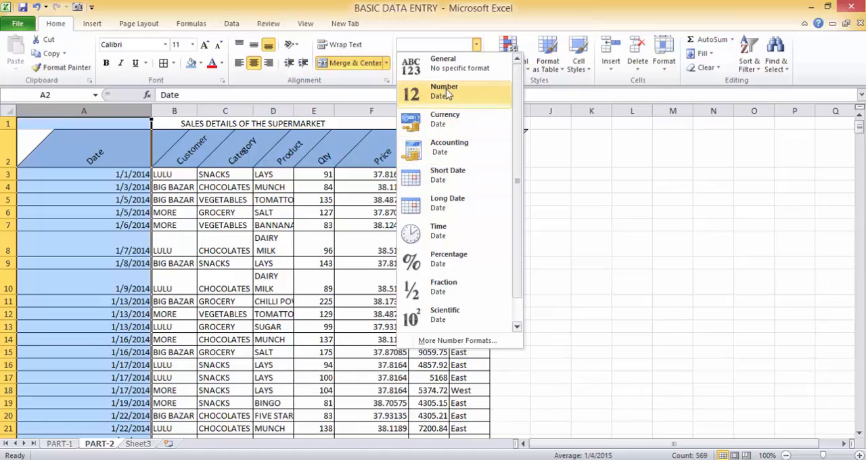
{"action": "left_click", "coordinate": [619, 170]}
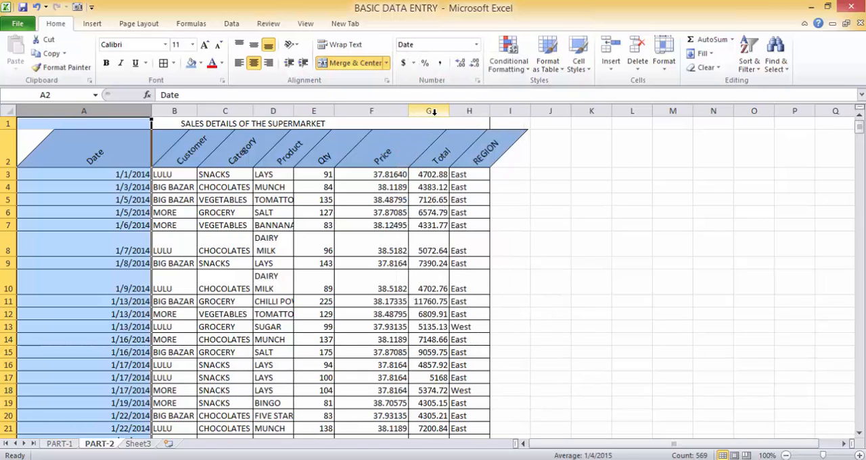
Step: Format the Total column as Currency and switch it to the Euro (€ 123) accounting format
{"action": "left_click", "coordinate": [434, 111]}
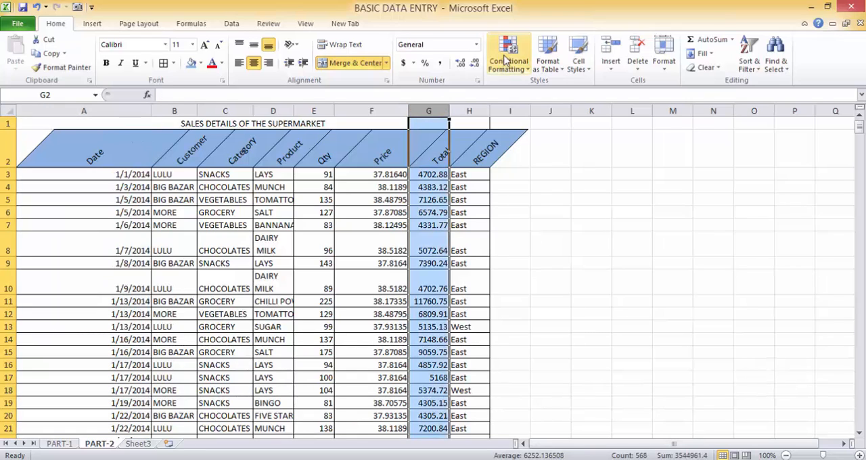
{"action": "left_click", "coordinate": [477, 45]}
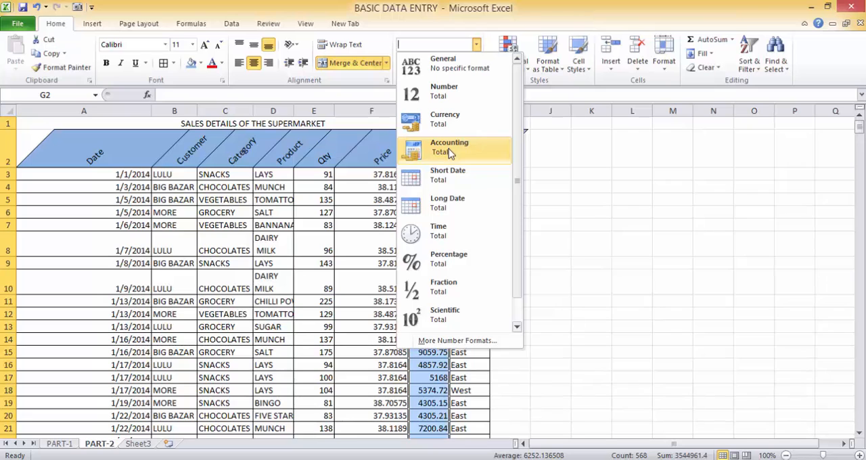
{"action": "left_click", "coordinate": [456, 123]}
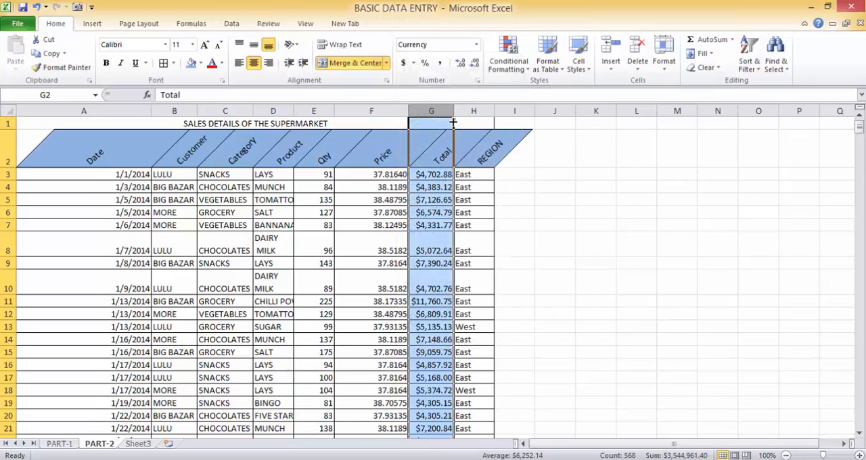
{"action": "left_click", "coordinate": [414, 62]}
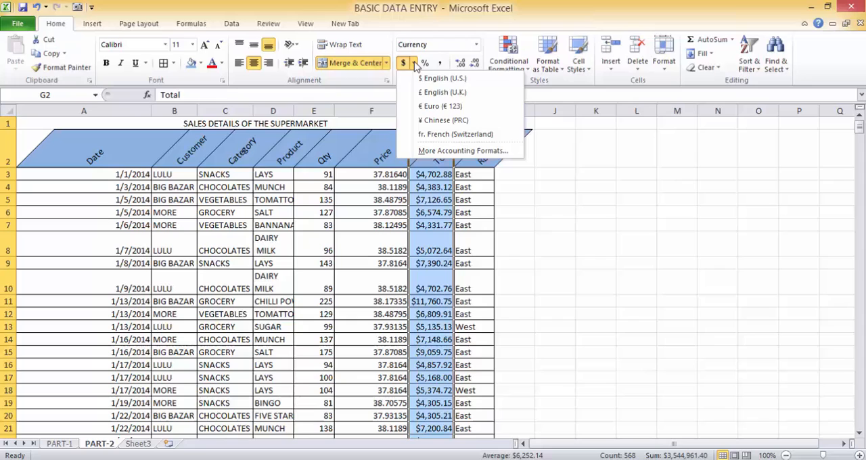
{"action": "left_click", "coordinate": [429, 110]}
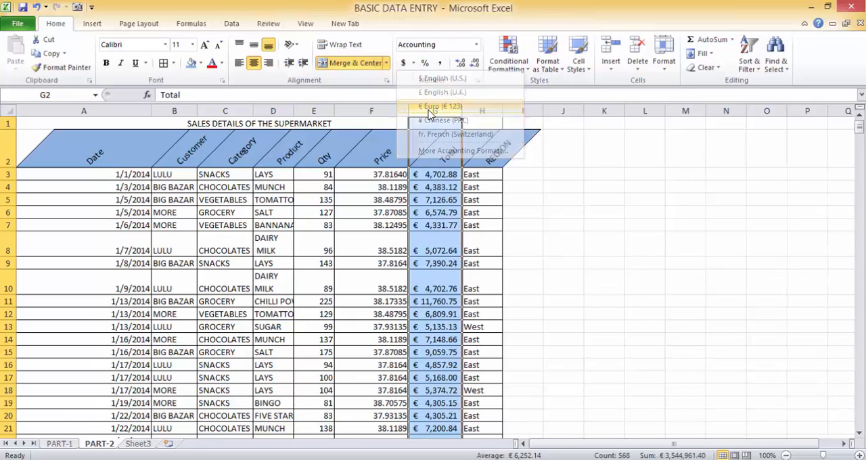
Step: Set the Total column's accounting format to use no currency symbol (None)
{"action": "left_click", "coordinate": [415, 63]}
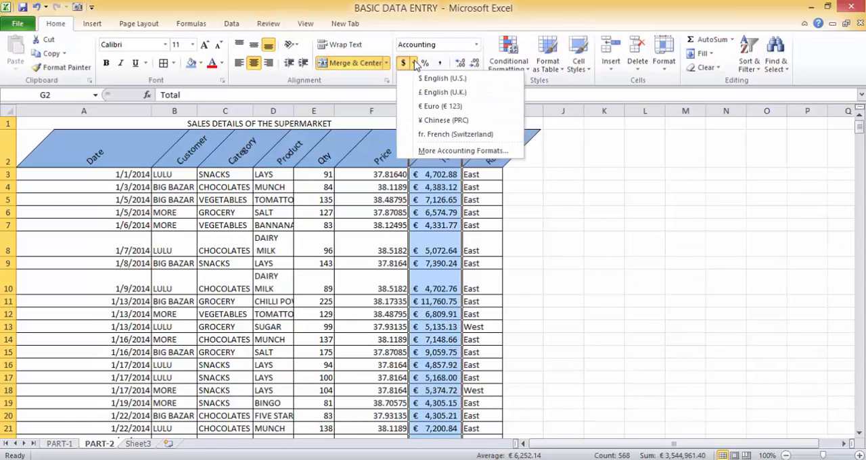
{"action": "left_click", "coordinate": [447, 150]}
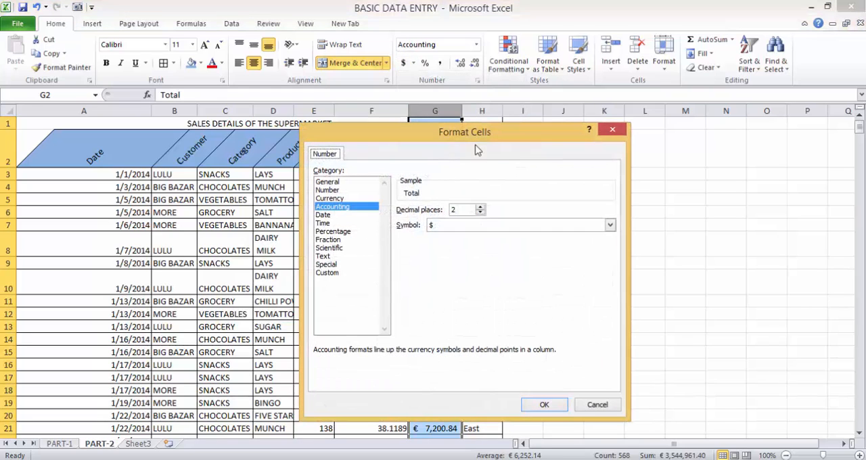
{"action": "left_click", "coordinate": [485, 230]}
{"action": "left_click", "coordinate": [482, 236]}
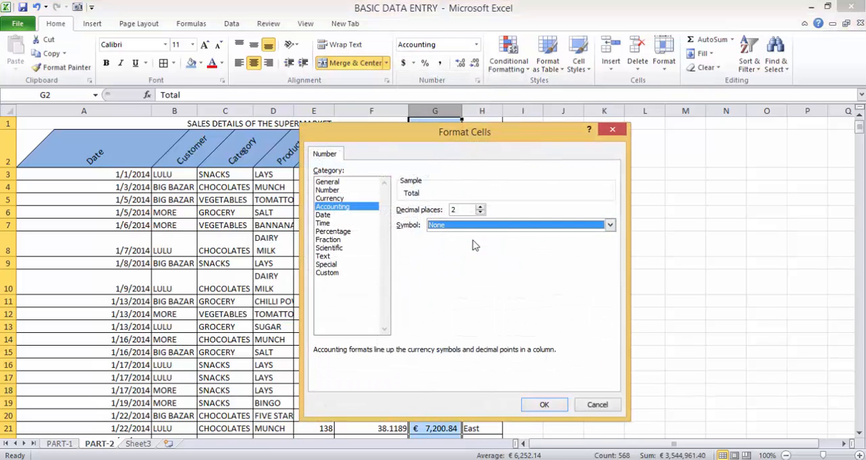
{"action": "left_click", "coordinate": [550, 407]}
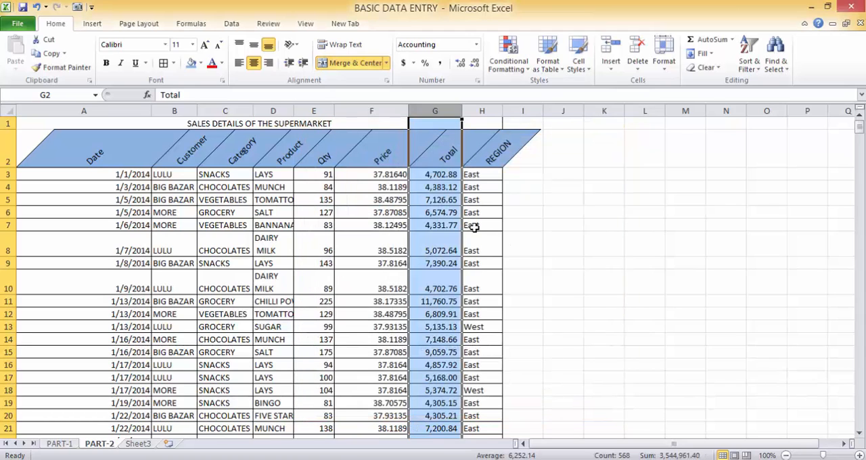
{"action": "left_click", "coordinate": [477, 200]}
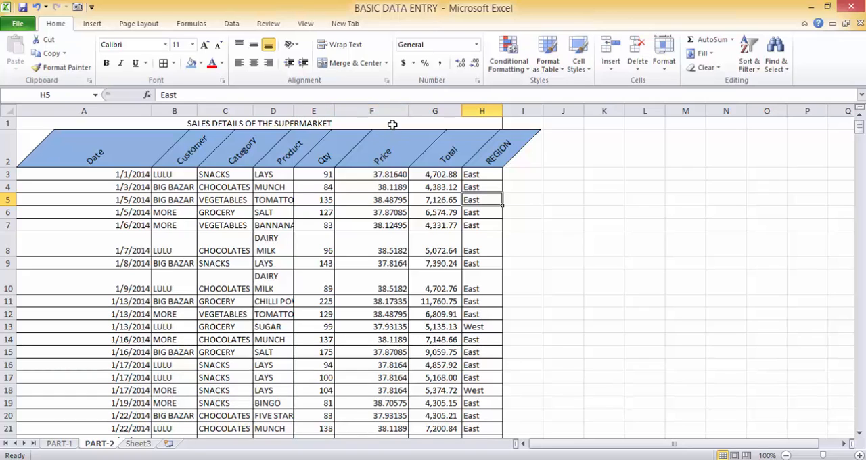
Step: Decrease the decimals of all Price values from F3 downward to two decimal places
{"action": "left_click", "coordinate": [379, 174]}
{"action": "key", "text": "ctrl+shift+Down"}
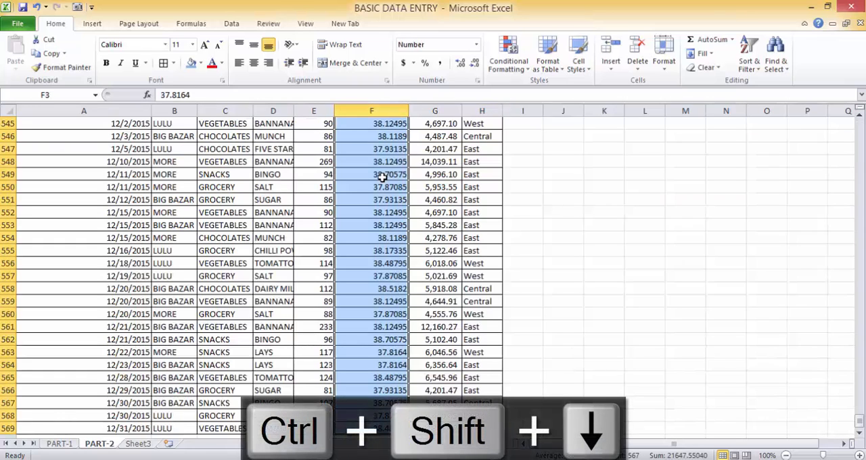
{"action": "left_click", "coordinate": [476, 66]}
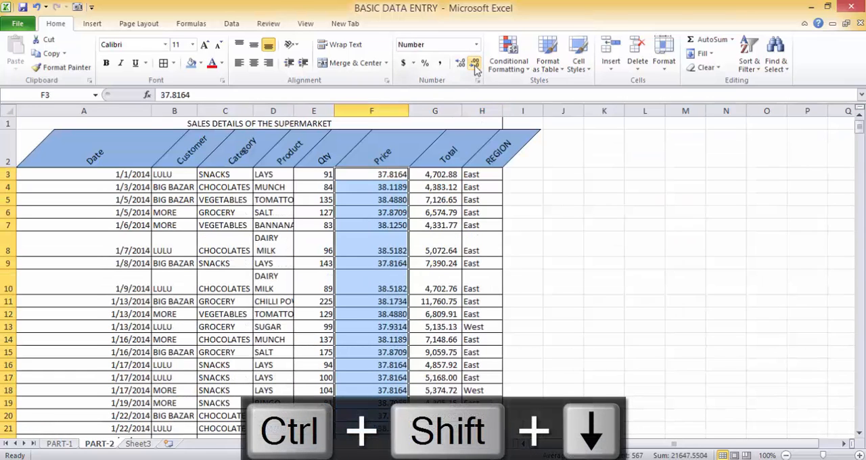
{"action": "left_click", "coordinate": [476, 66]}
{"action": "left_click", "coordinate": [476, 65]}
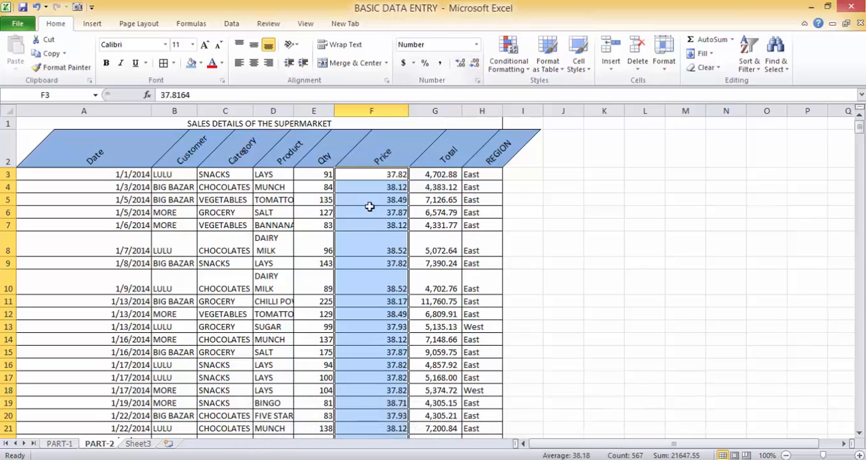
Step: Insert a blank sheet column at column I and autofit the width of the REGION column
{"action": "left_click", "coordinate": [517, 180]}
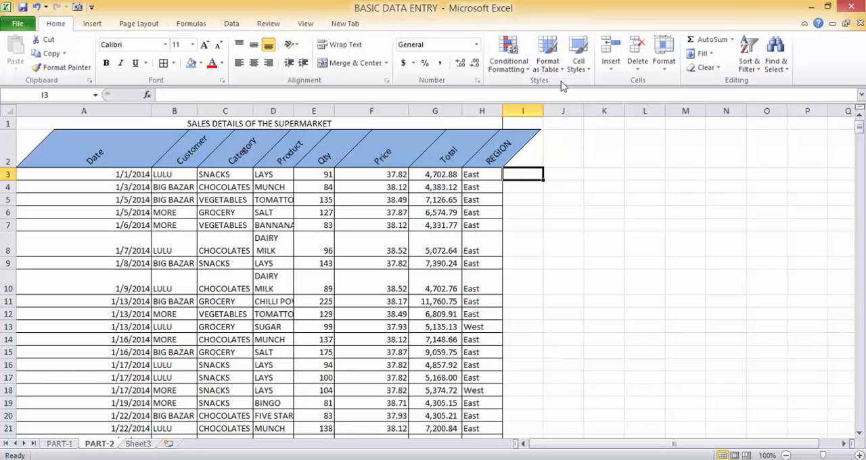
{"action": "left_click", "coordinate": [623, 72]}
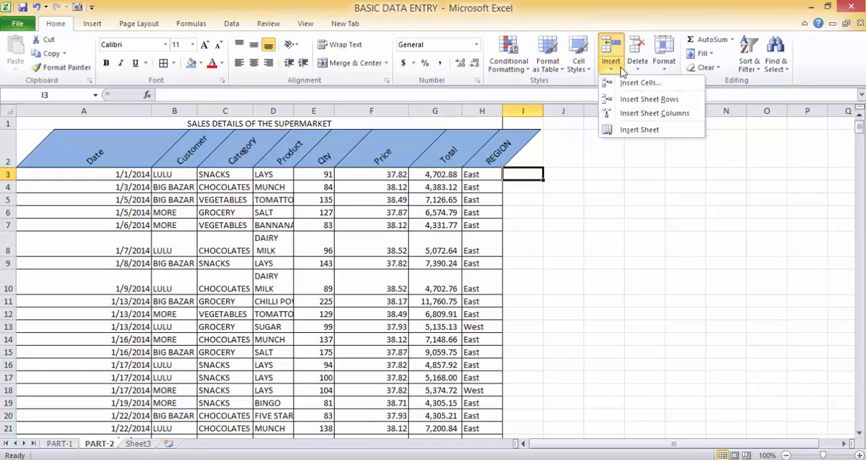
{"action": "left_click", "coordinate": [635, 113]}
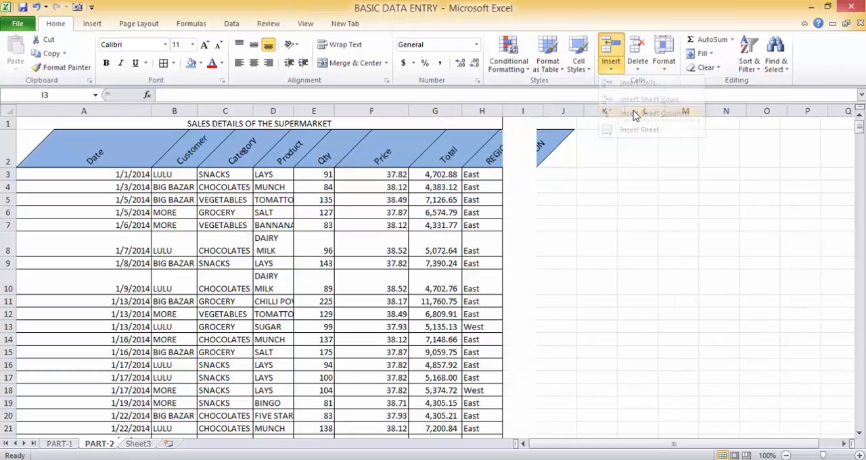
{"action": "double_click", "coordinate": [503, 110]}
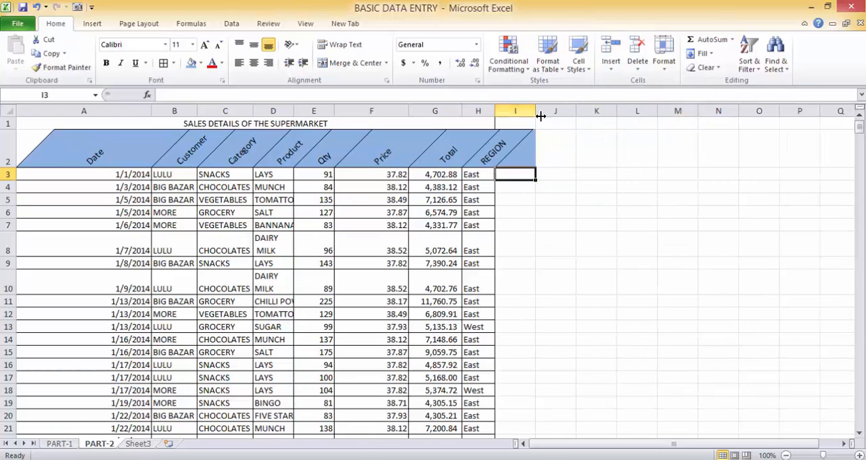
{"action": "left_click_drag", "start_coordinate": [534, 110], "coordinate": [549, 111]}
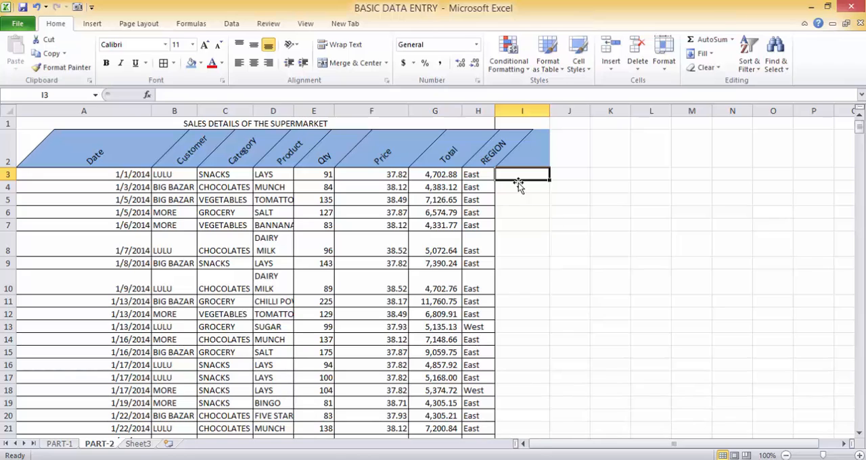
{"action": "key", "text": "ctrl+z"}
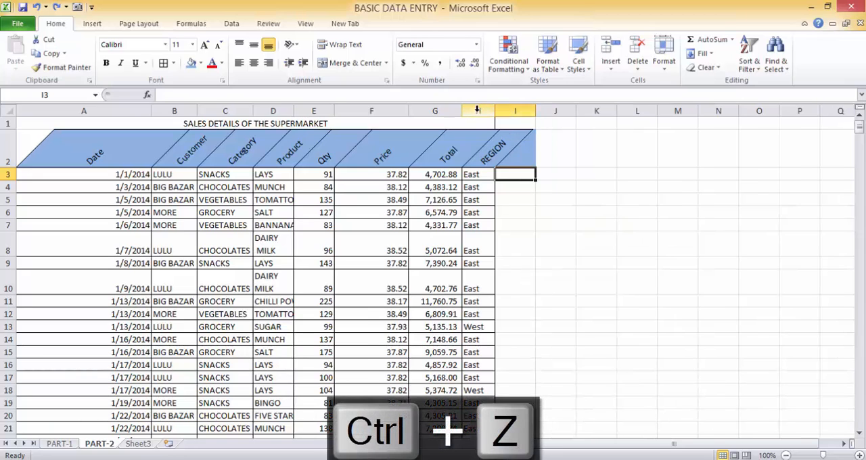
Step: Insert a blank column H between the Total and REGION columns
{"action": "left_click", "coordinate": [478, 109]}
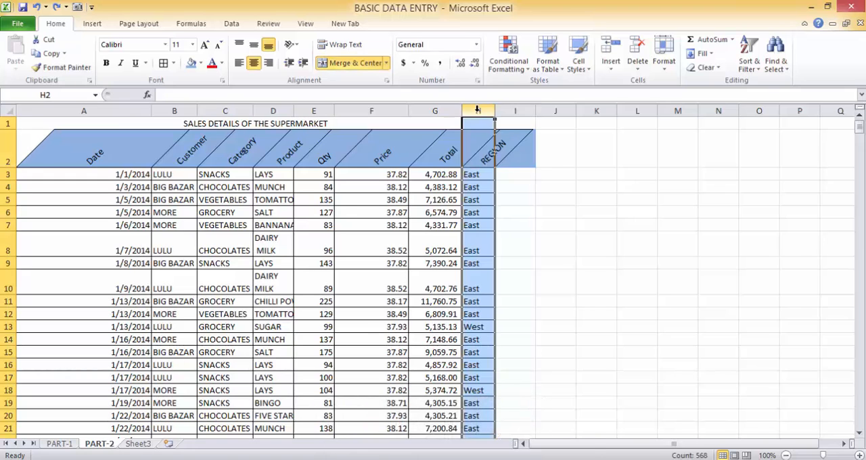
{"action": "key", "text": "ctrl+plus"}
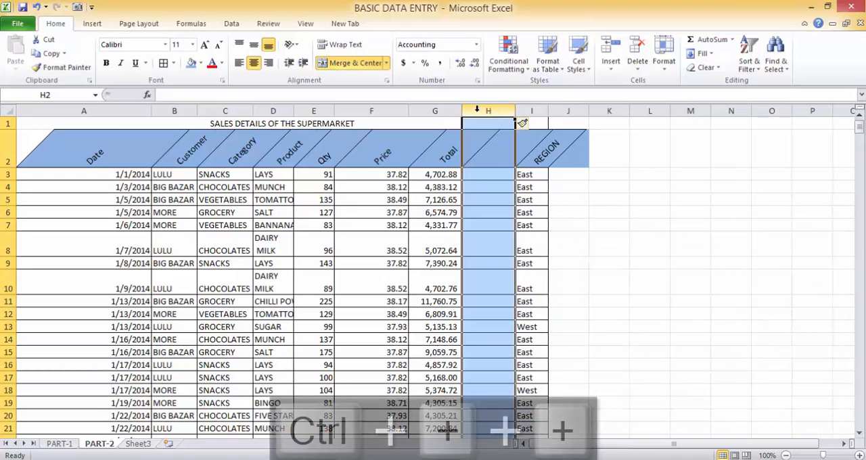
{"action": "left_click", "coordinate": [483, 180]}
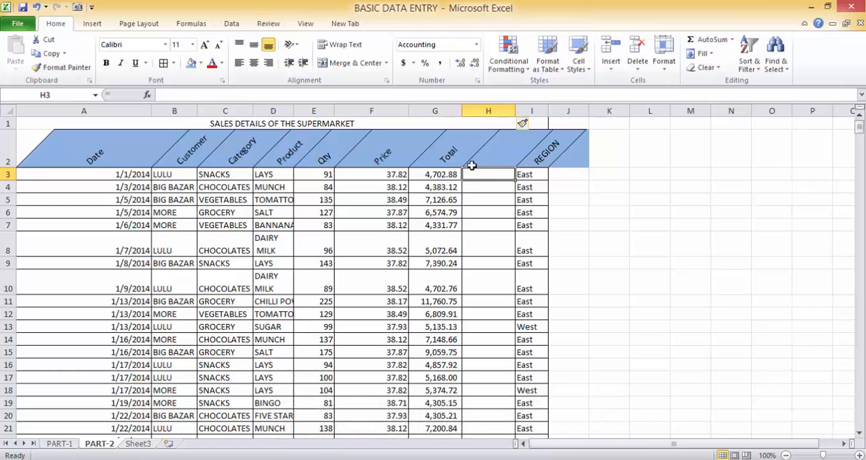
Step: Delete the blank sheet column H between the Total and REGION columns
{"action": "left_click", "coordinate": [581, 211]}
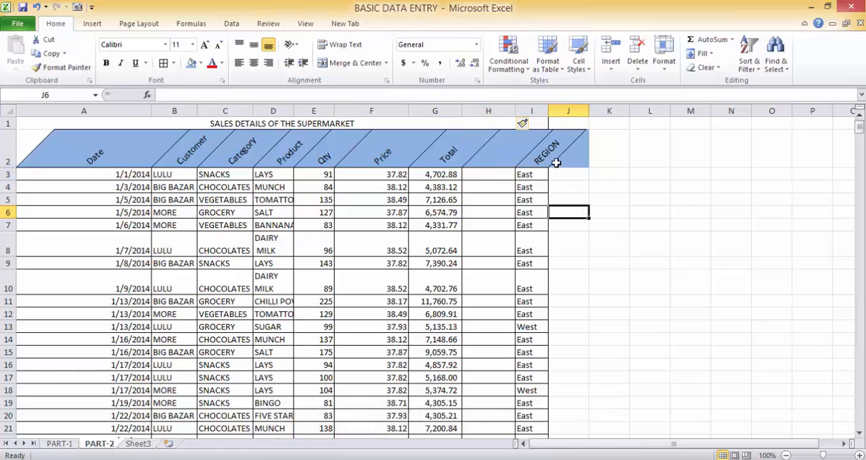
{"action": "left_click", "coordinate": [640, 73]}
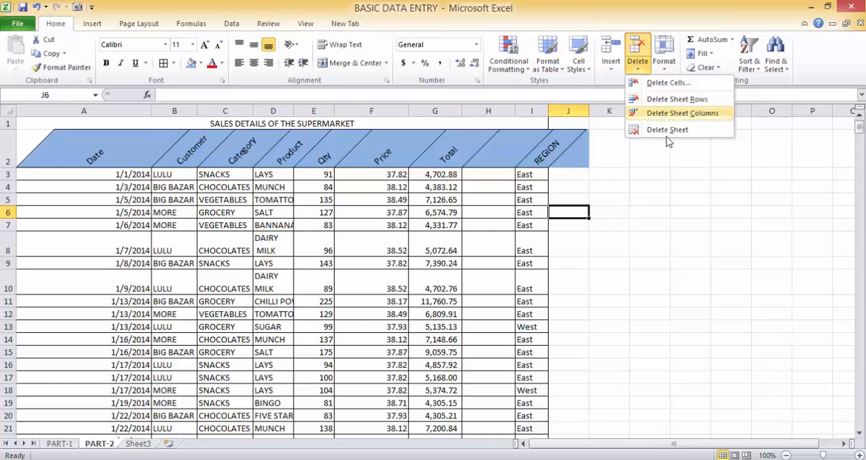
{"action": "left_click", "coordinate": [658, 190]}
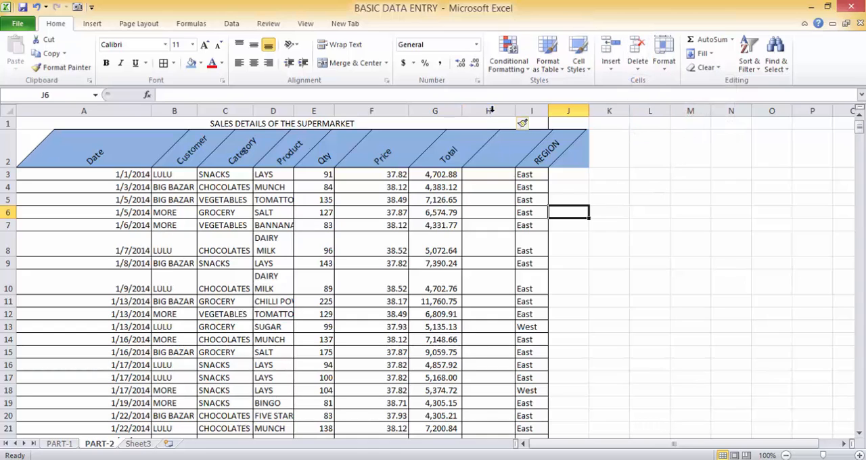
{"action": "left_click", "coordinate": [491, 110]}
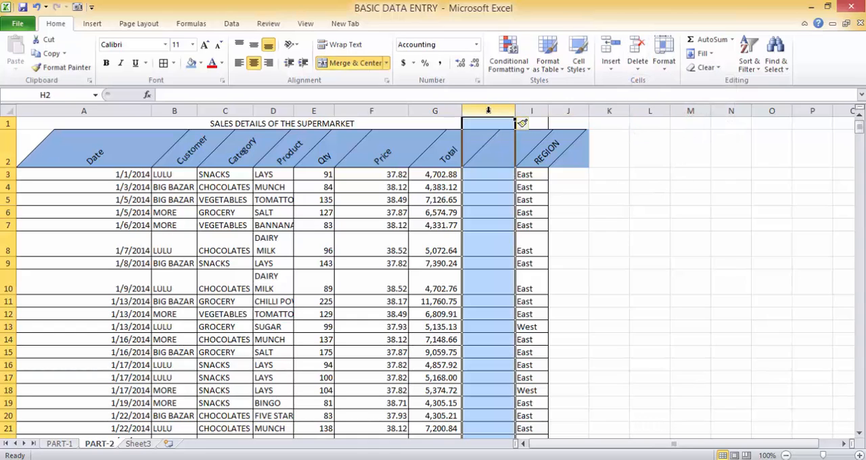
{"action": "left_click", "coordinate": [638, 71]}
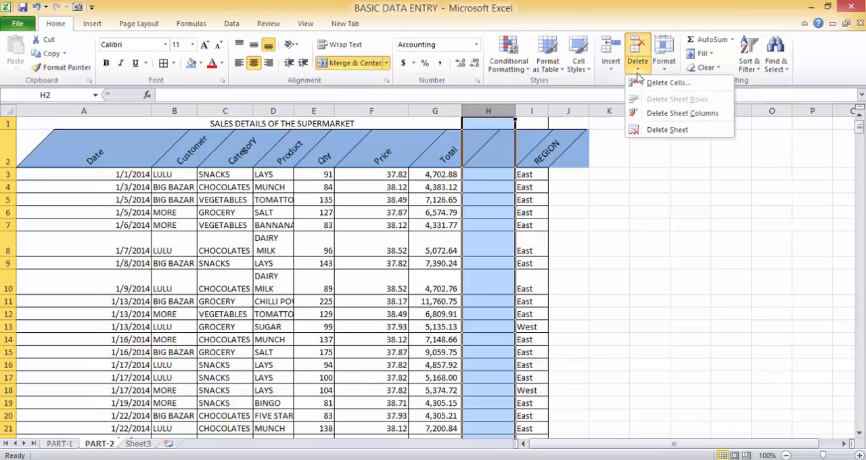
{"action": "left_click", "coordinate": [655, 113]}
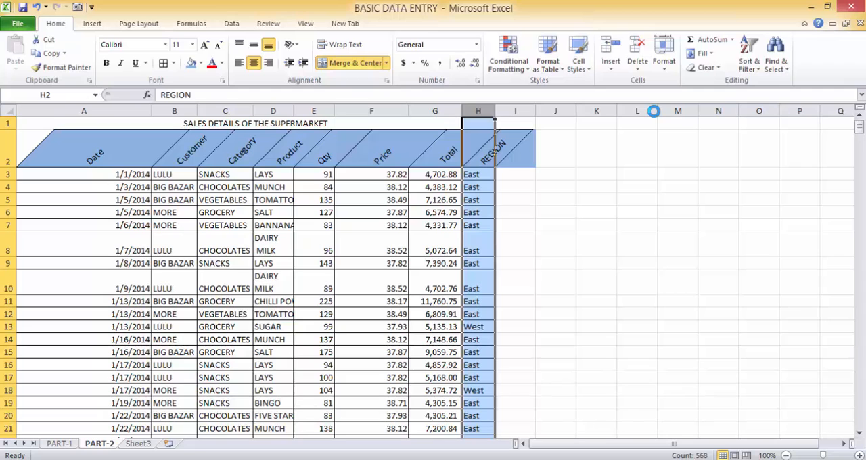
Step: Undo the column deletion and delete the blank column H once more
{"action": "key", "text": "ctrl+z"}
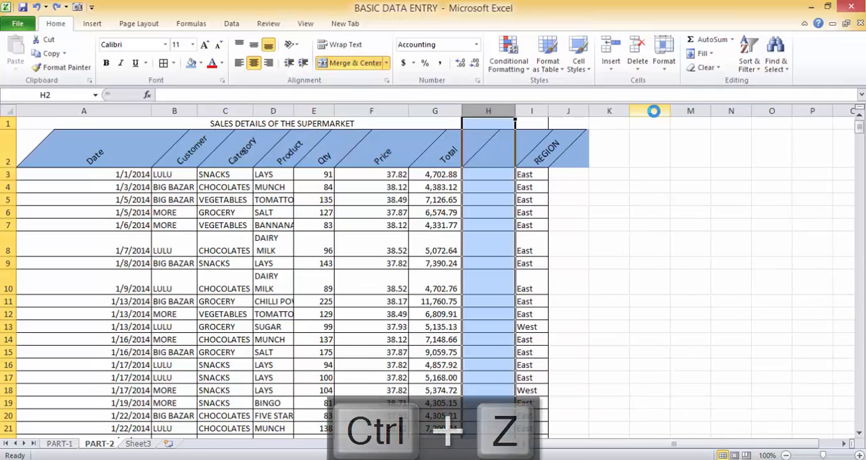
{"action": "key", "text": "ctrl+minus"}
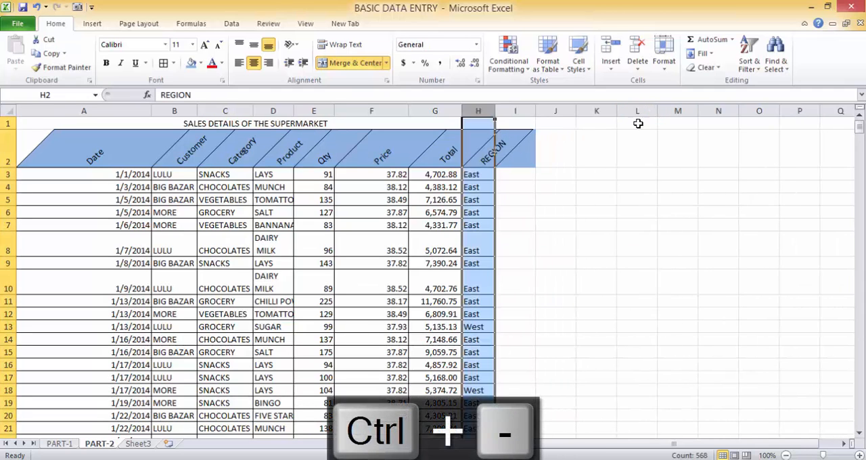
{"action": "left_click", "coordinate": [604, 186]}
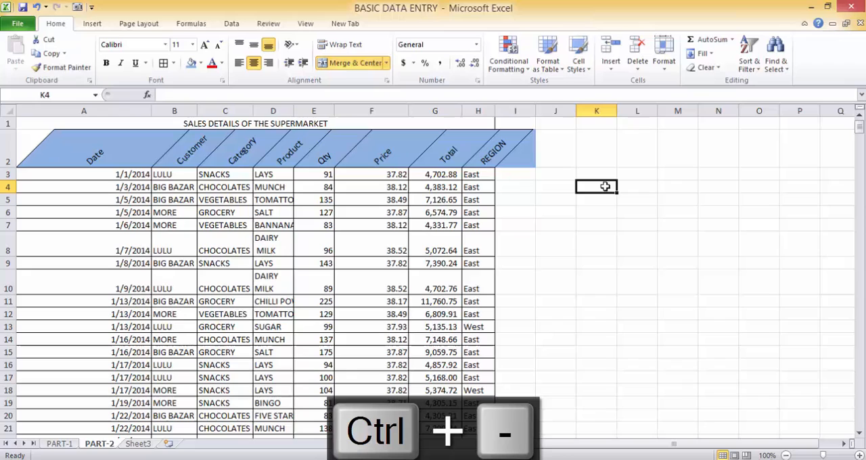
{"action": "left_click", "coordinate": [281, 121]}
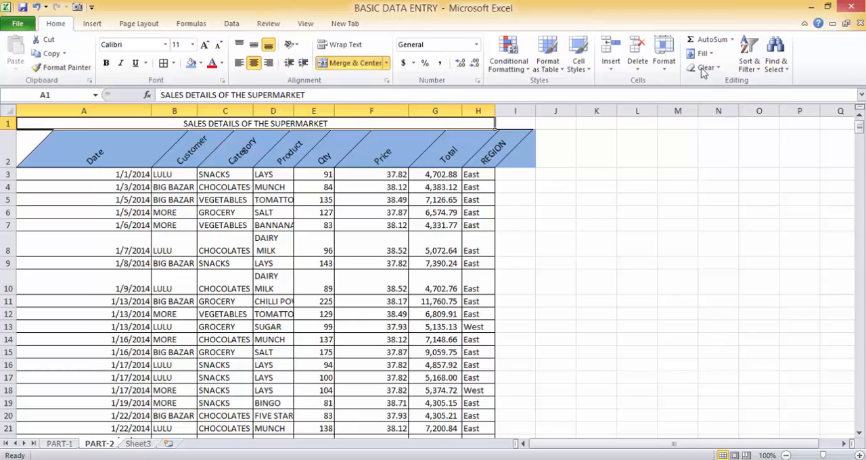
{"action": "left_click", "coordinate": [664, 67]}
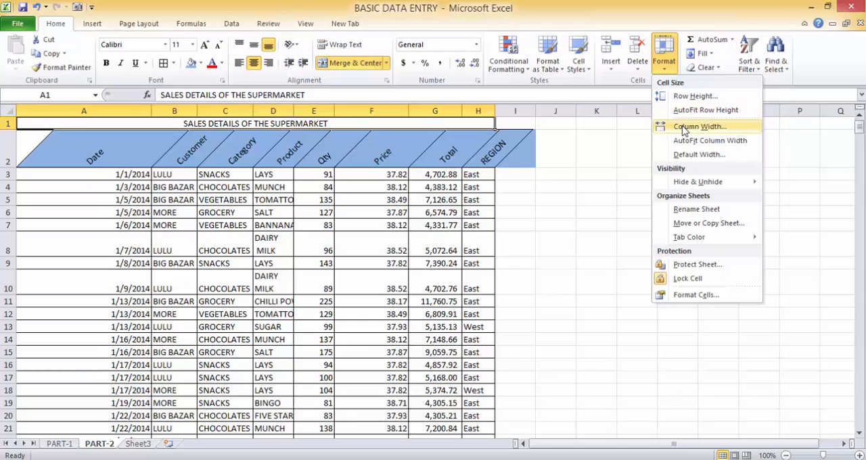
{"action": "mouse_move", "coordinate": [681, 184]}
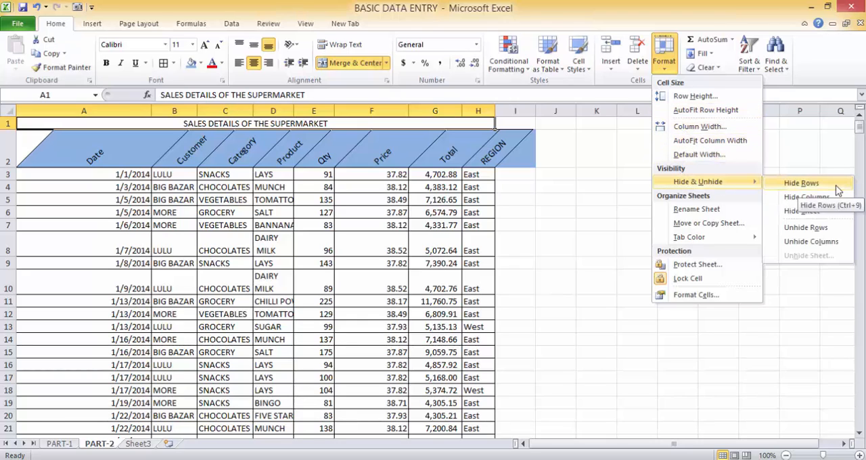
{"action": "left_click", "coordinate": [7, 179]}
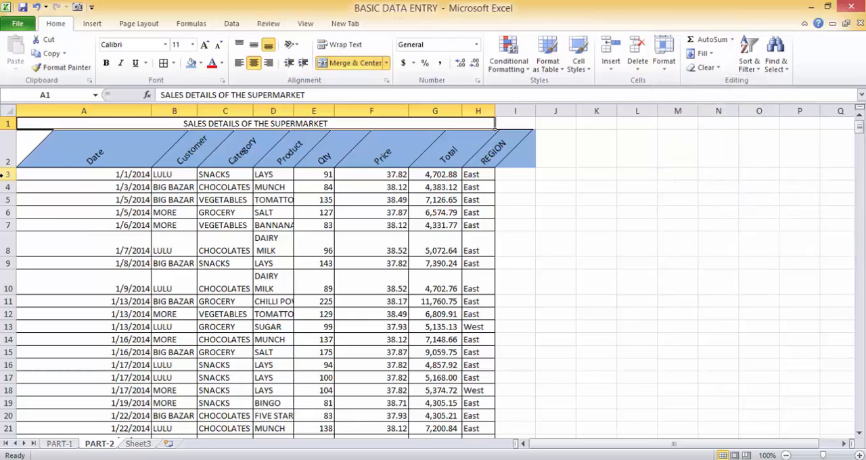
Step: Hide row 3 of the sales table and undo the hiding
{"action": "left_click", "coordinate": [6, 175]}
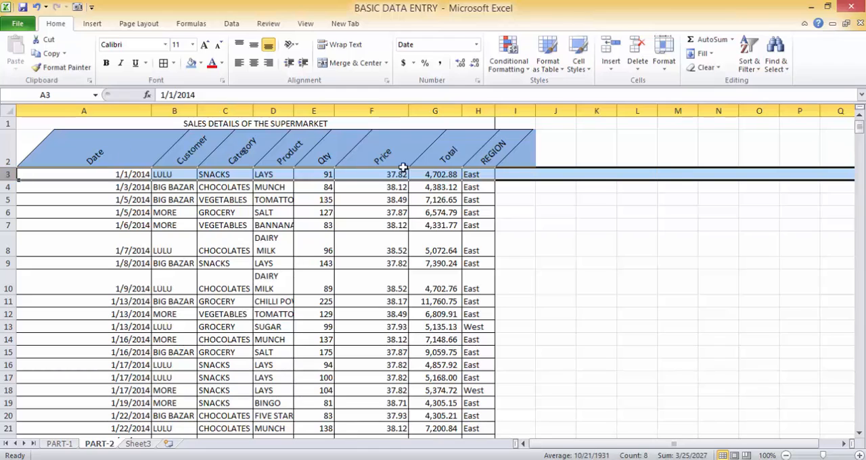
{"action": "left_click", "coordinate": [667, 71]}
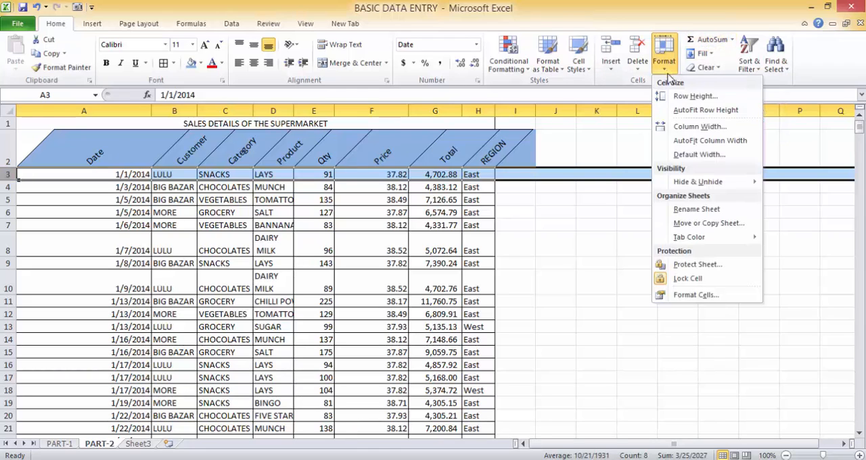
{"action": "mouse_move", "coordinate": [693, 185]}
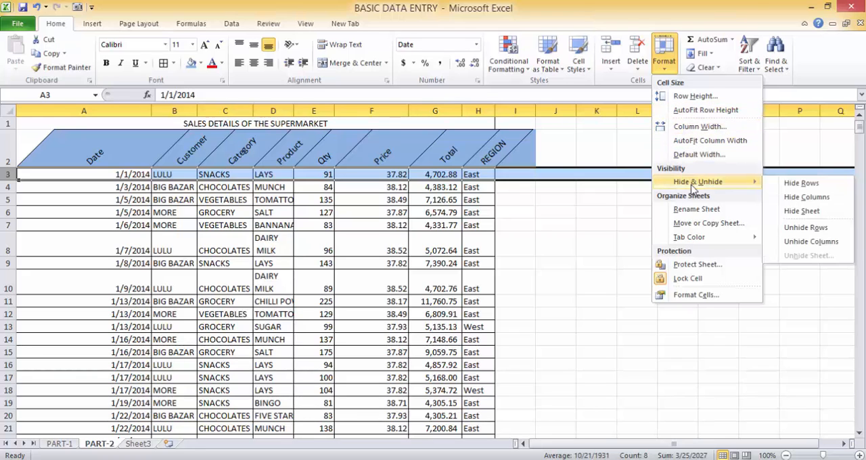
{"action": "left_click", "coordinate": [819, 190]}
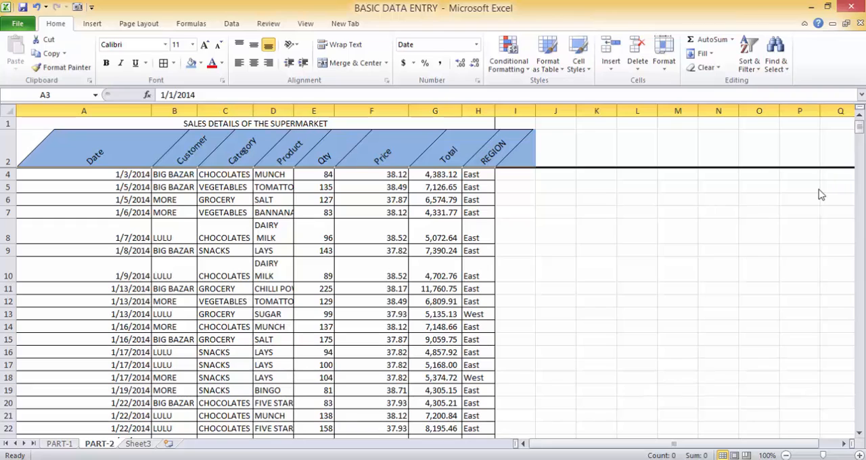
{"action": "key", "text": "ctrl+z"}
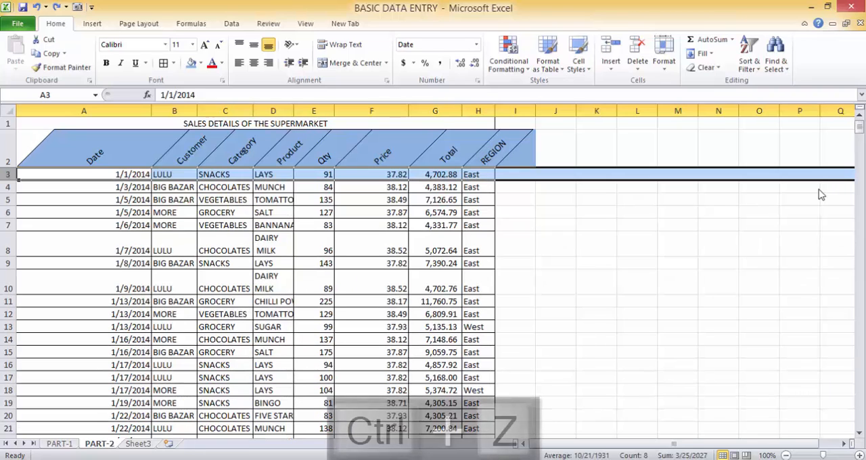
Step: Hide the Price and Total columns, F and G, and undo the hiding
{"action": "left_click", "coordinate": [402, 108]}
{"action": "left_click_drag", "start_coordinate": [402, 107], "coordinate": [441, 106]}
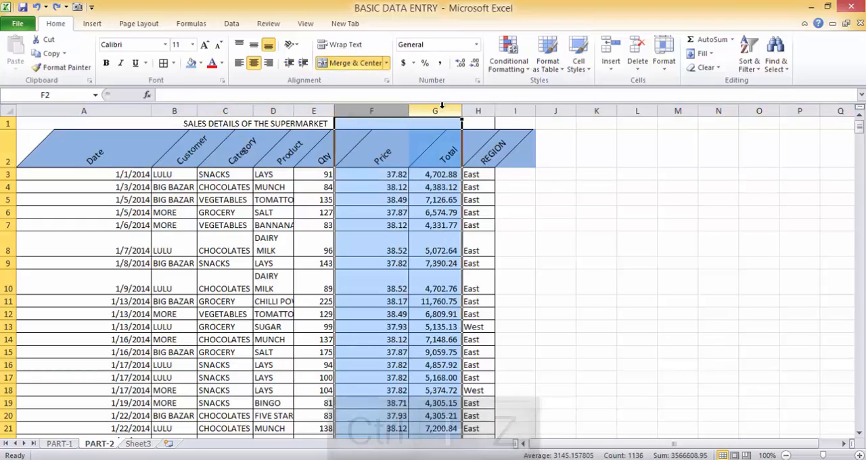
{"action": "left_click", "coordinate": [664, 72]}
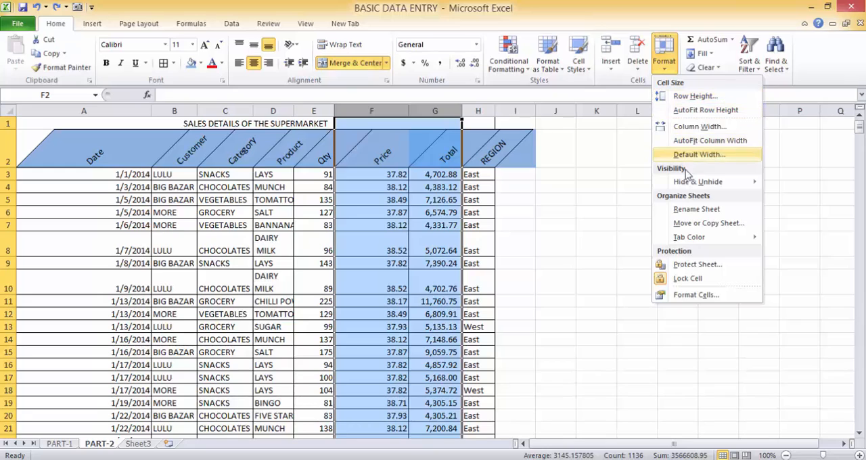
{"action": "mouse_move", "coordinate": [689, 183]}
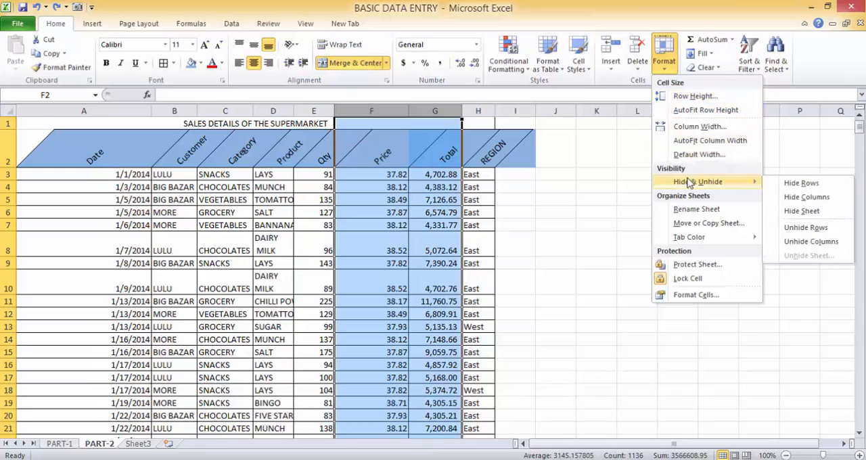
{"action": "left_click", "coordinate": [808, 196]}
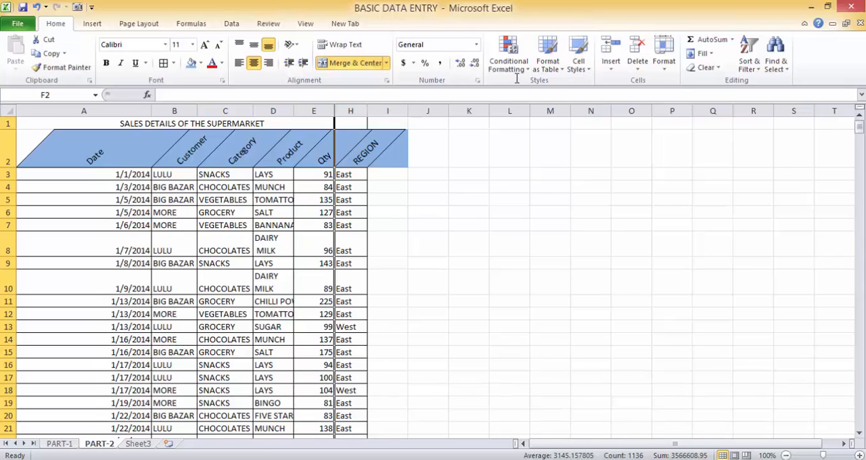
{"action": "key", "text": "ctrl+z"}
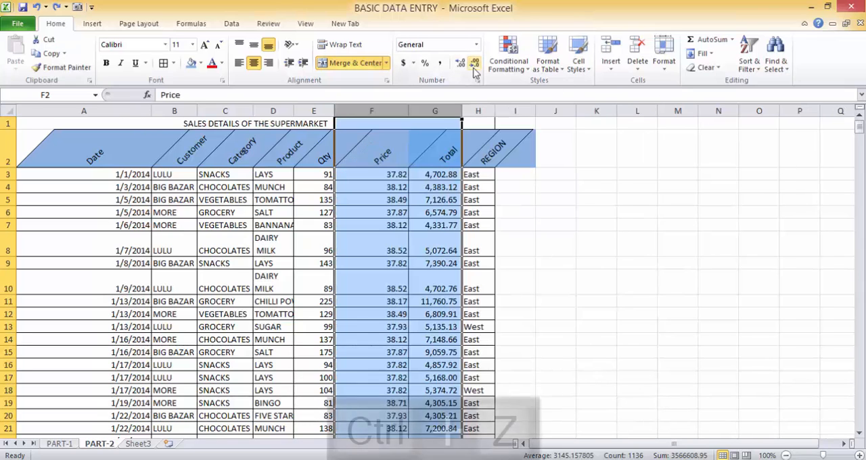
{"action": "left_click", "coordinate": [618, 173]}
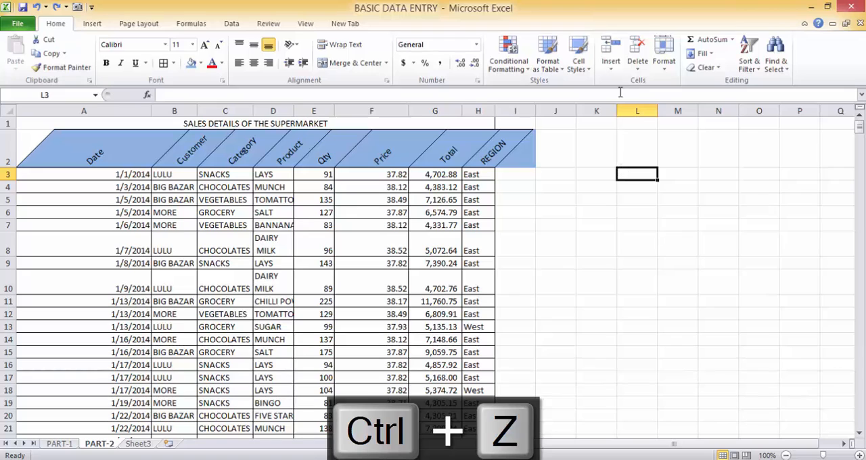
Step: Set the height of row 4 in the sales table to 25
{"action": "left_click", "coordinate": [667, 73]}
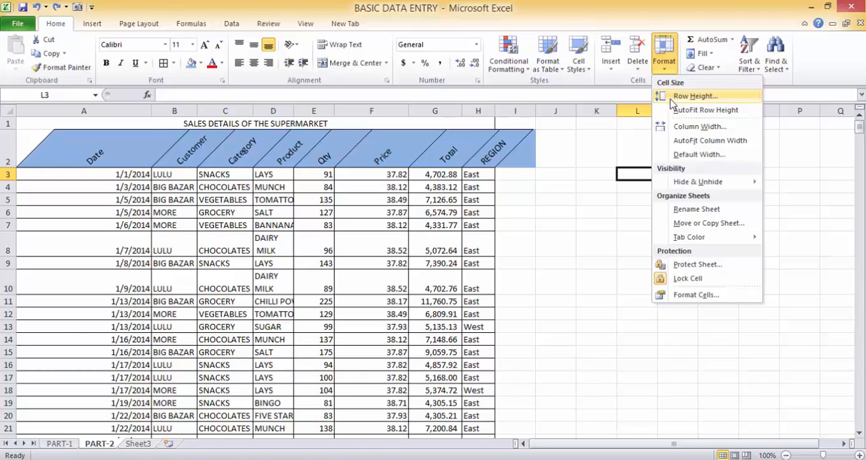
{"action": "left_click", "coordinate": [89, 187]}
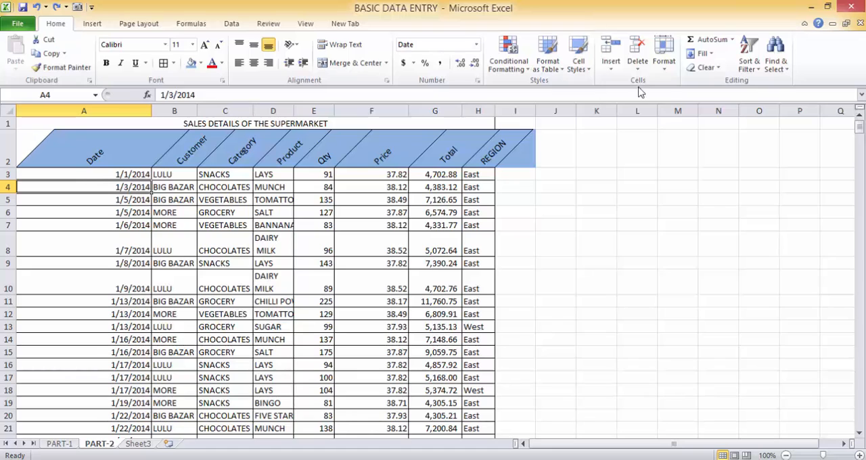
{"action": "left_click", "coordinate": [669, 72]}
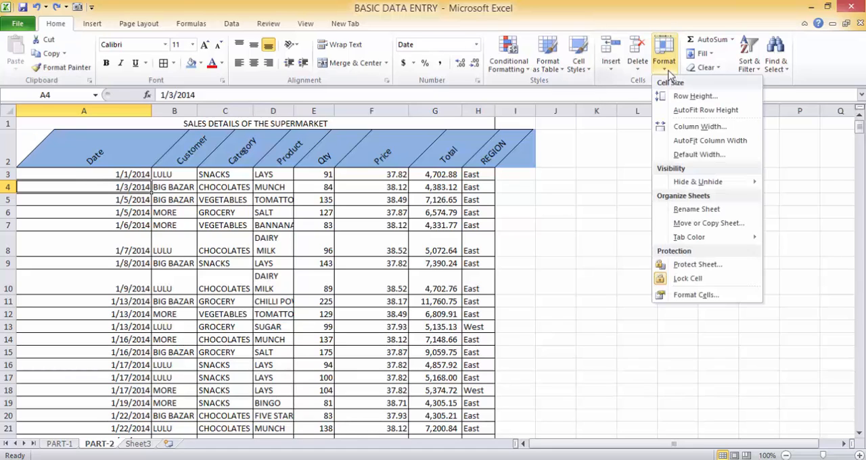
{"action": "left_click", "coordinate": [694, 96]}
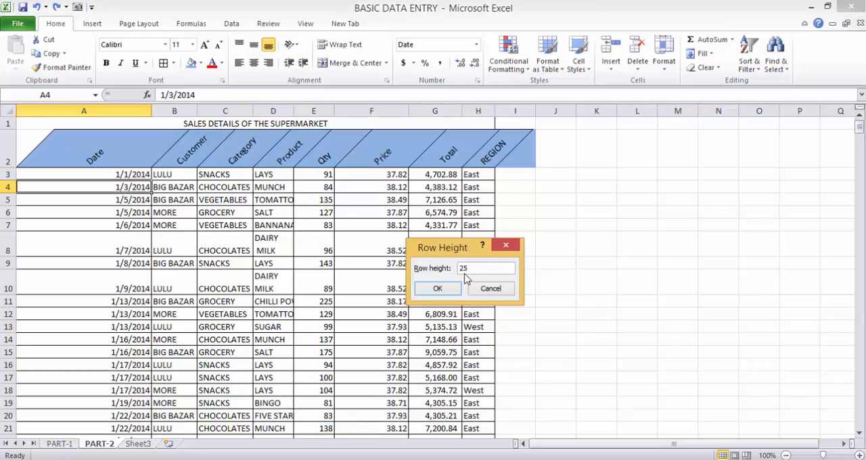
{"action": "key", "text": "Return"}
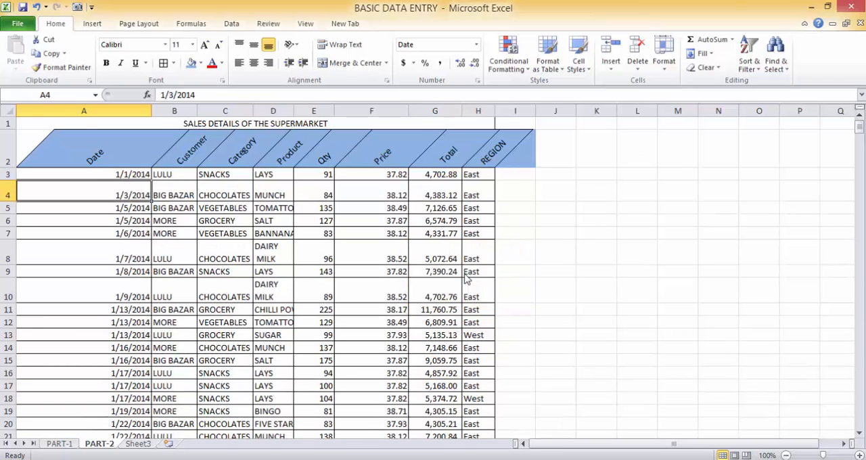
Step: AutoFit the height of row 4 to its contents
{"action": "left_click", "coordinate": [667, 67]}
{"action": "left_click", "coordinate": [689, 110]}
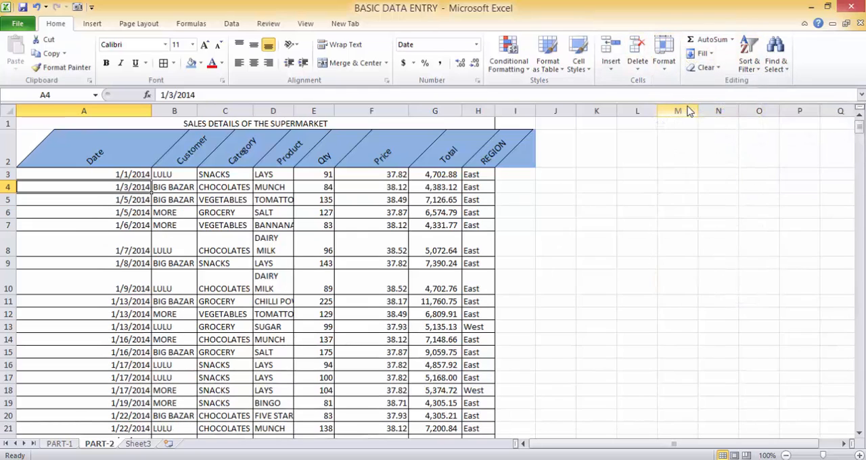
{"action": "left_click", "coordinate": [591, 172]}
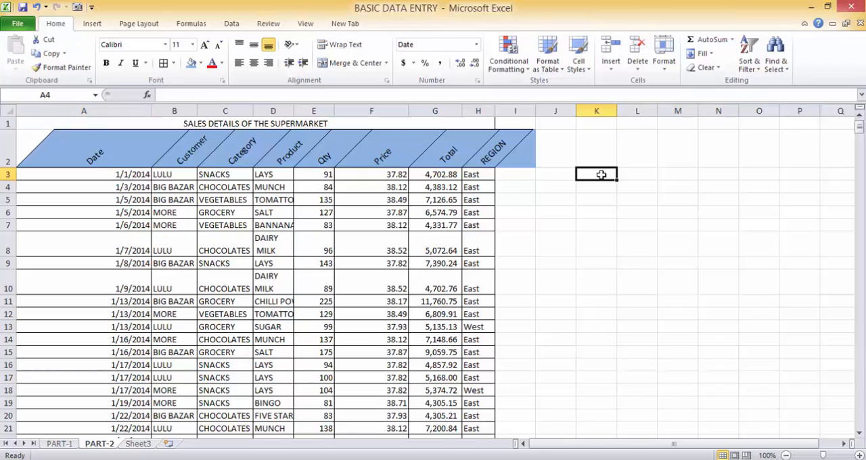
Step: Rename the PART-2 sheet as TEST
{"action": "left_click", "coordinate": [667, 67]}
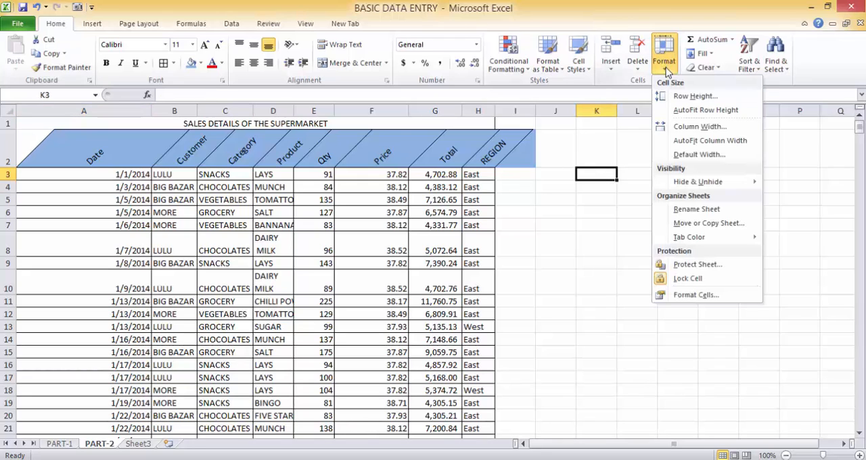
{"action": "left_click", "coordinate": [688, 211]}
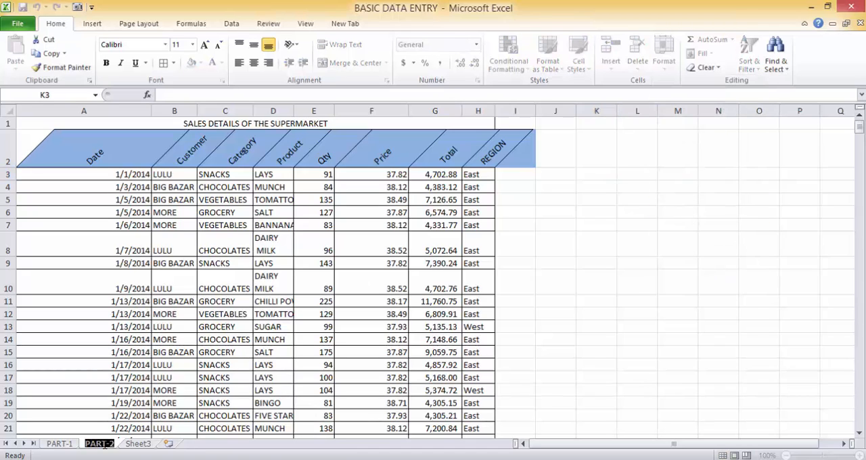
{"action": "type", "text": "TEST"}
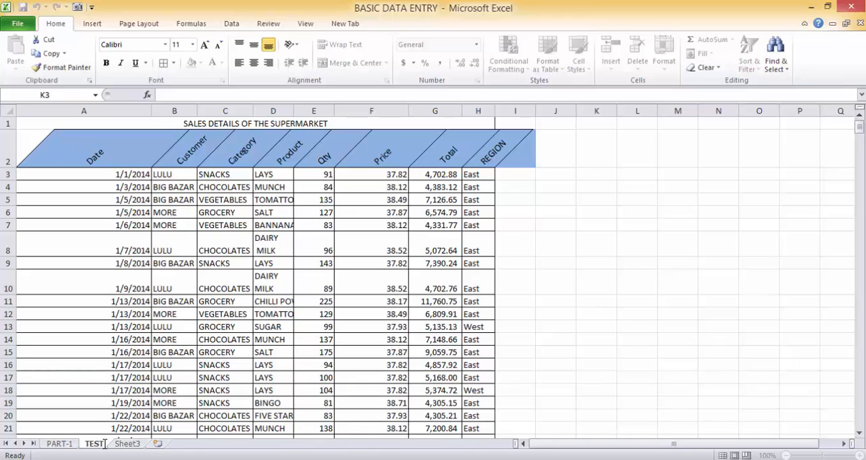
{"action": "key", "text": "Return"}
{"action": "left_click", "coordinate": [515, 376]}
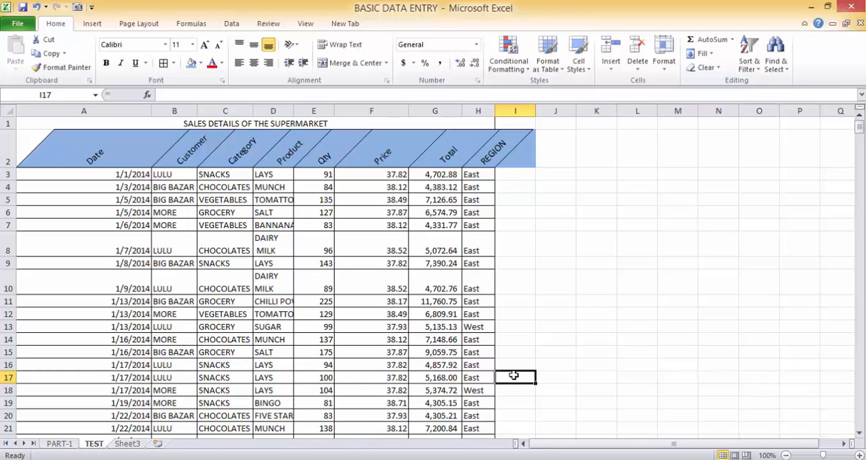
Step: Rename the TEST sheet back to PART-2
{"action": "double_click", "coordinate": [95, 445]}
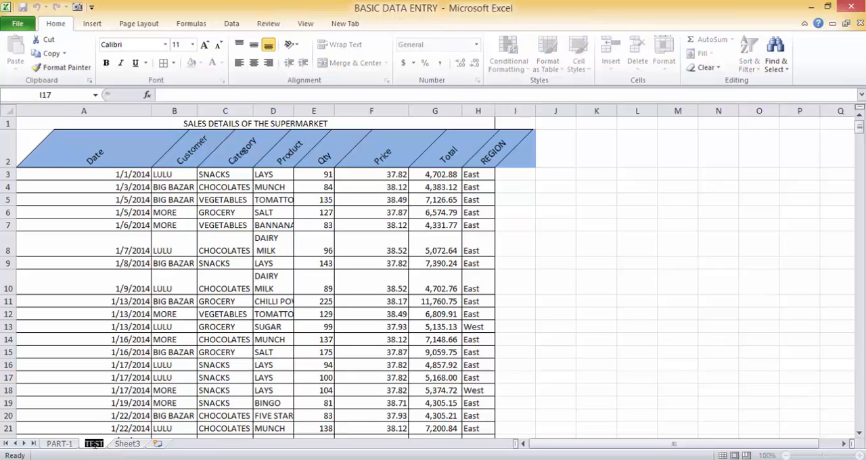
{"action": "type", "text": "PART"}
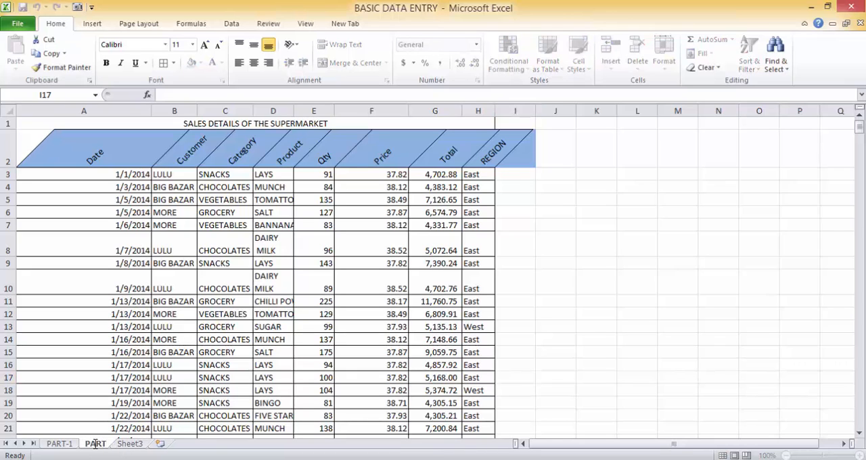
{"action": "type", "text": "-2"}
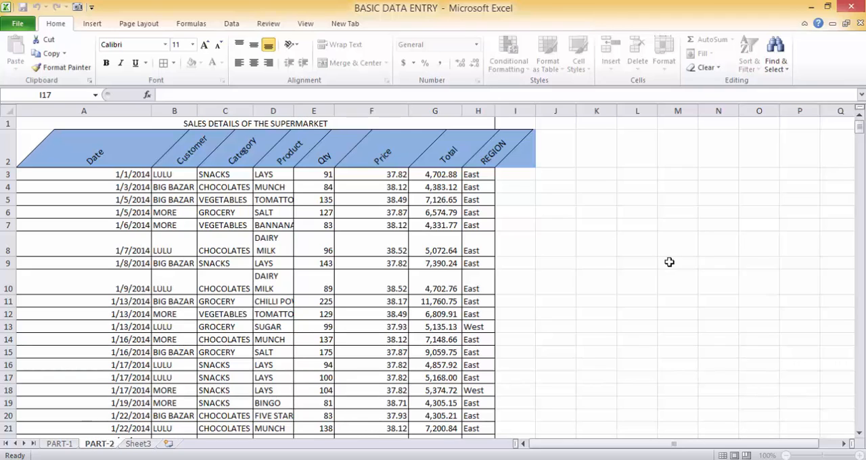
{"action": "left_click", "coordinate": [670, 262]}
Step: Set the PART-2 sheet's tab color to standard yellow and check it by switching through the other sheets
{"action": "left_click", "coordinate": [670, 73]}
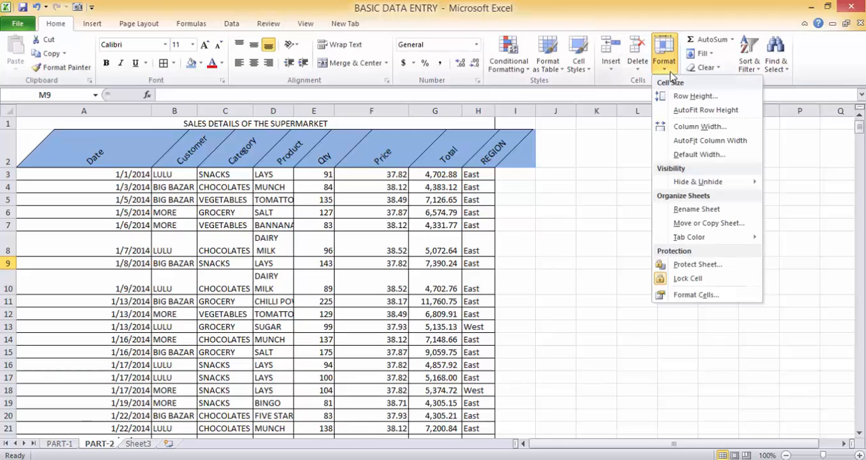
{"action": "mouse_move", "coordinate": [701, 240]}
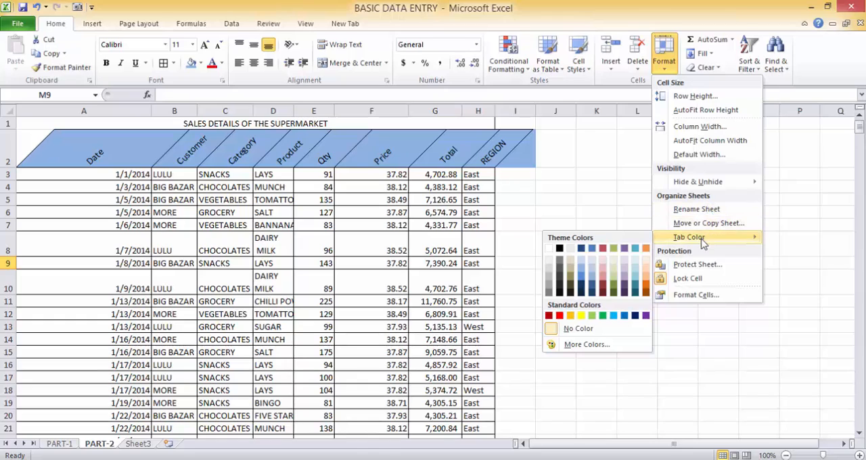
{"action": "left_click", "coordinate": [582, 316]}
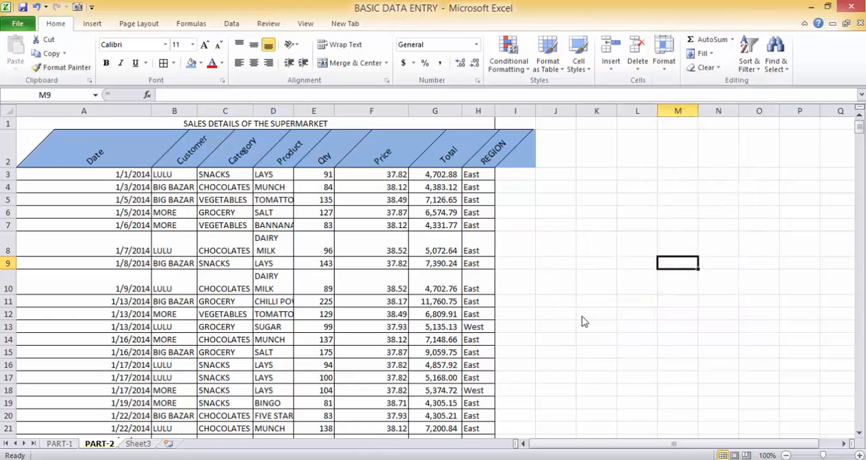
{"action": "left_click", "coordinate": [137, 444]}
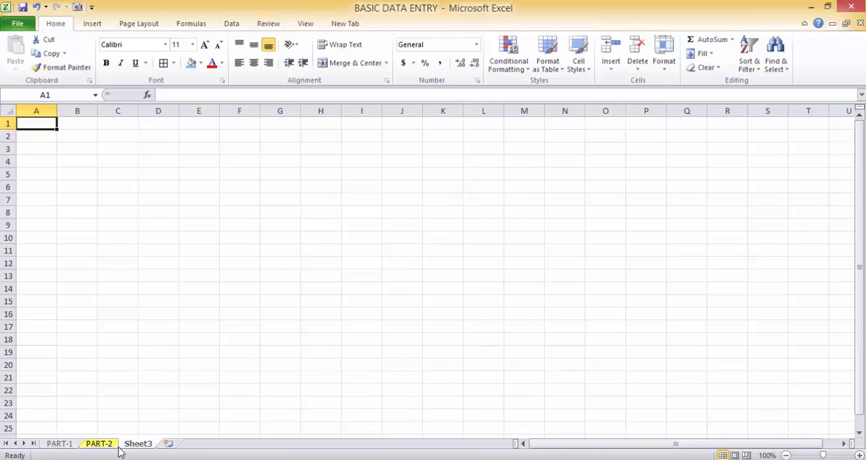
{"action": "left_click_drag", "start_coordinate": [71, 436], "coordinate": [71, 444]}
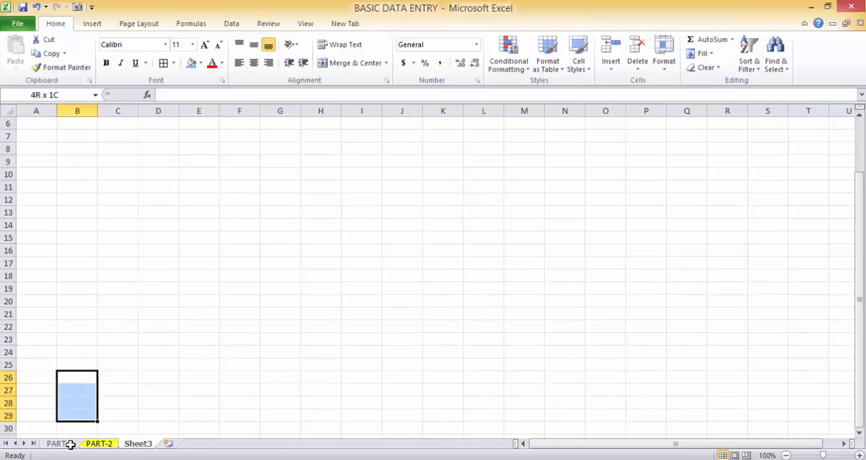
{"action": "left_click", "coordinate": [67, 444]}
{"action": "left_click", "coordinate": [99, 444]}
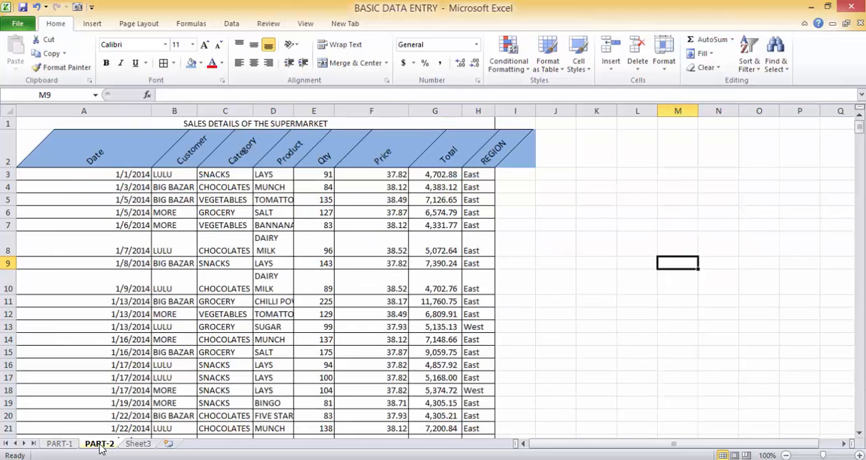
Step: Change the PART-2 sheet's tab color to a dark red theme shade and check it from the other sheets
{"action": "right_click", "coordinate": [105, 448]}
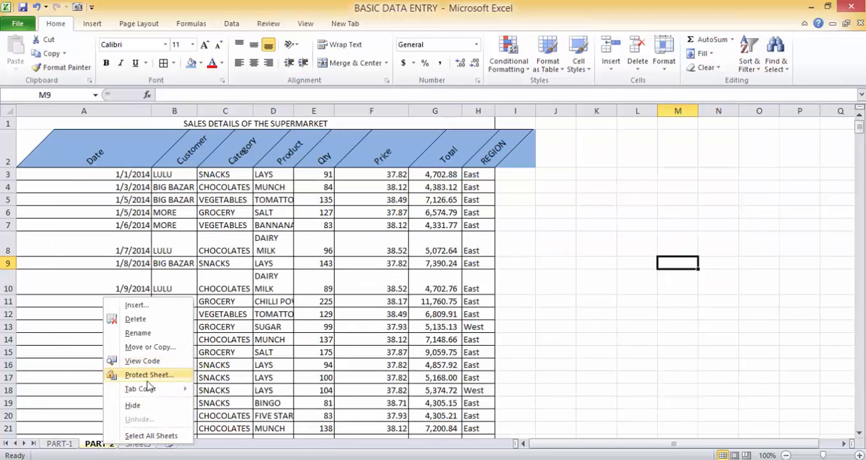
{"action": "mouse_move", "coordinate": [150, 390]}
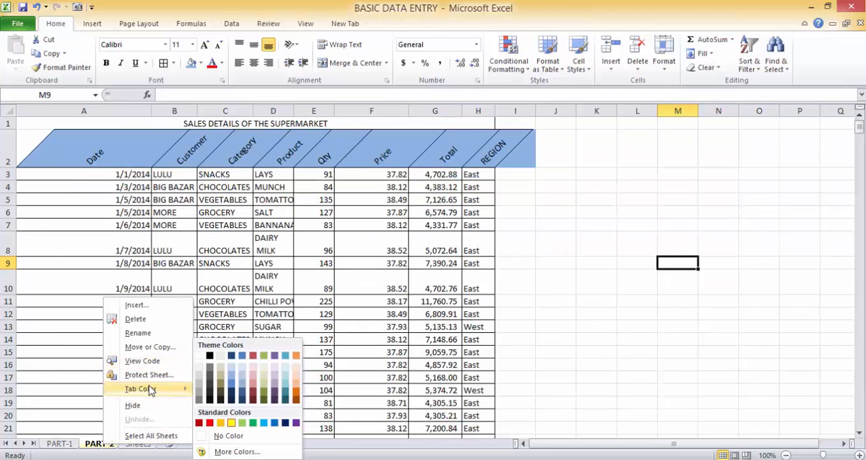
{"action": "left_click", "coordinate": [255, 395]}
{"action": "left_click", "coordinate": [137, 444]}
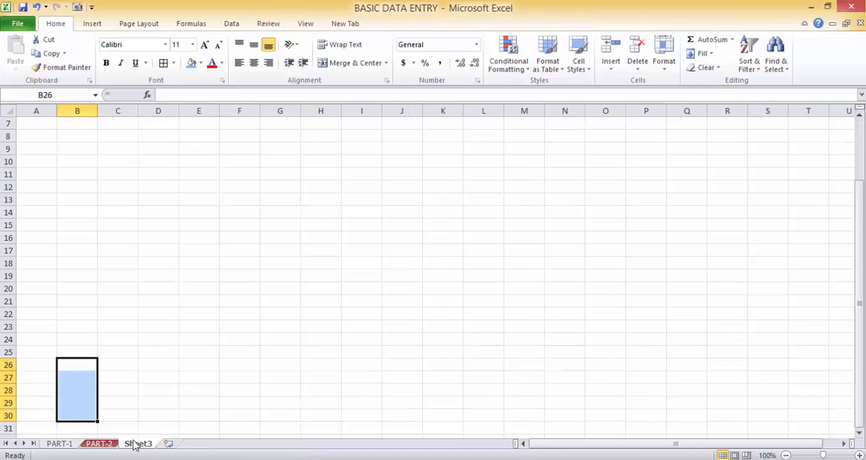
{"action": "left_click", "coordinate": [58, 444]}
{"action": "left_click", "coordinate": [99, 444]}
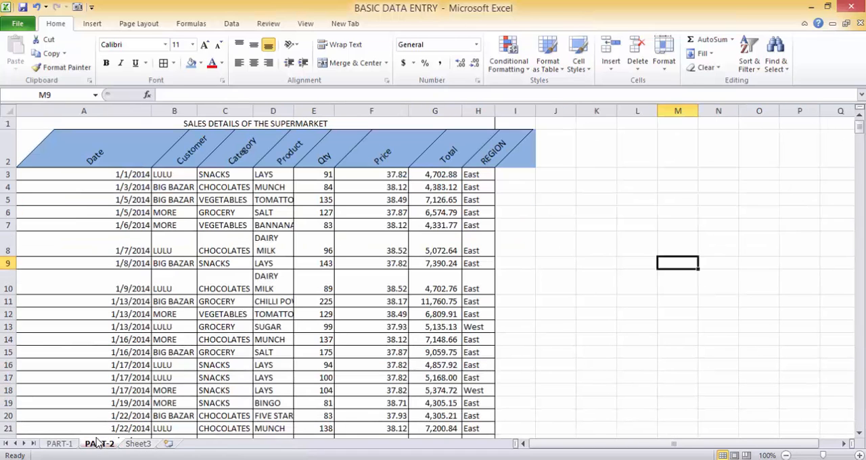